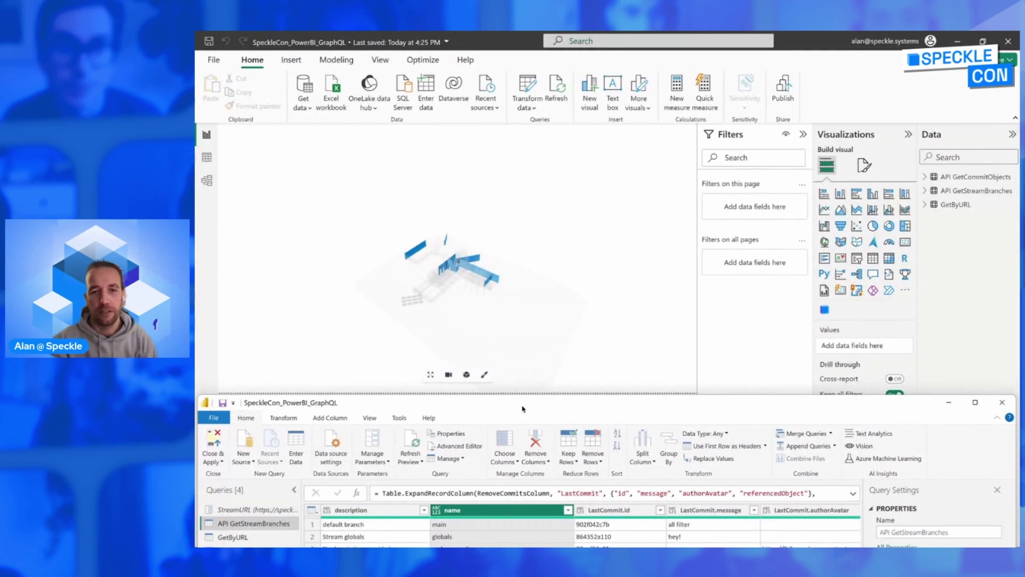
- Bring the report canvas back into view and zoom the Speckle 3D visual in and out
key(super+Down)
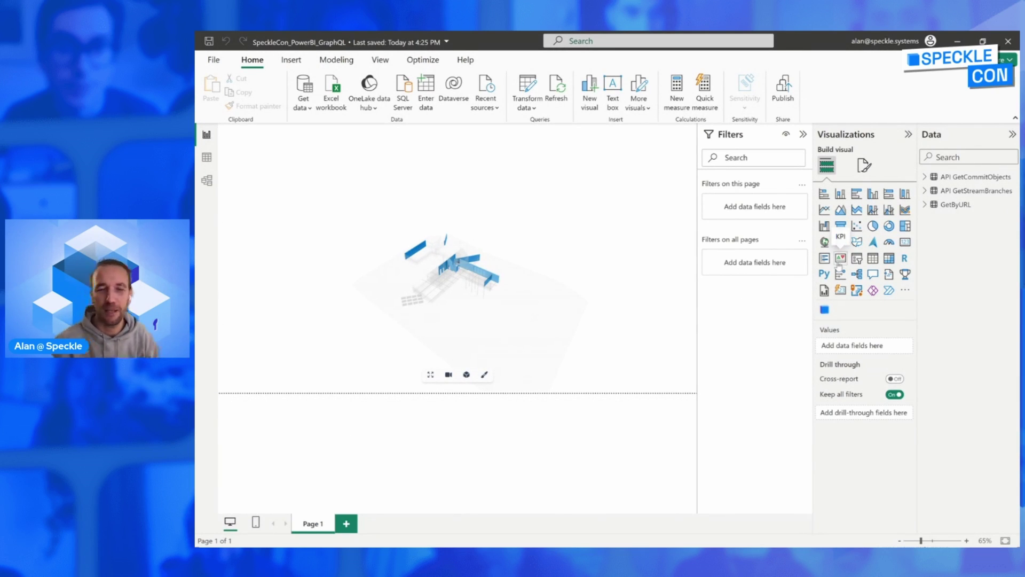
scroll(442, 296, up, 2)
scroll(441, 296, up, 3)
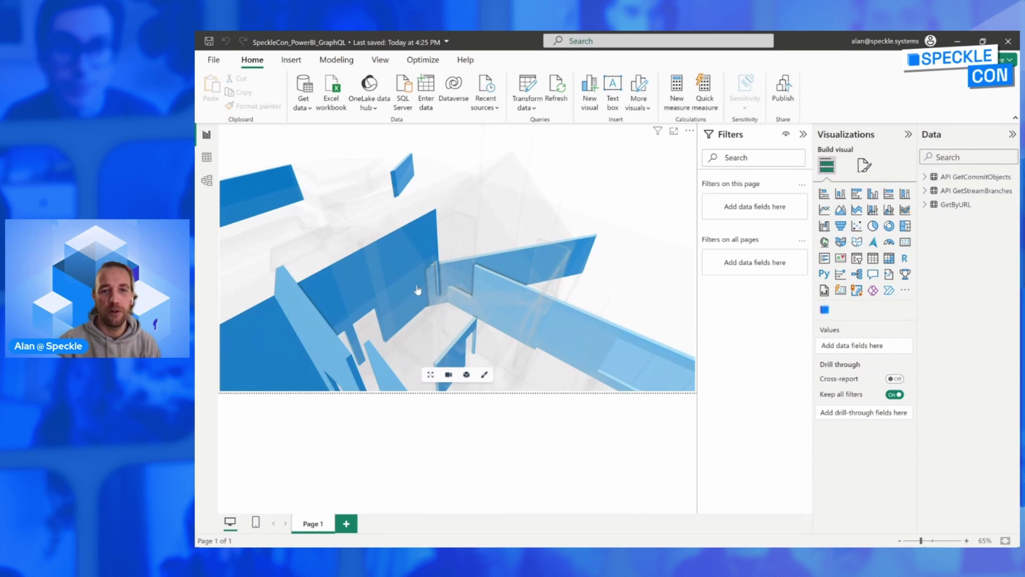
scroll(478, 237, down, 2)
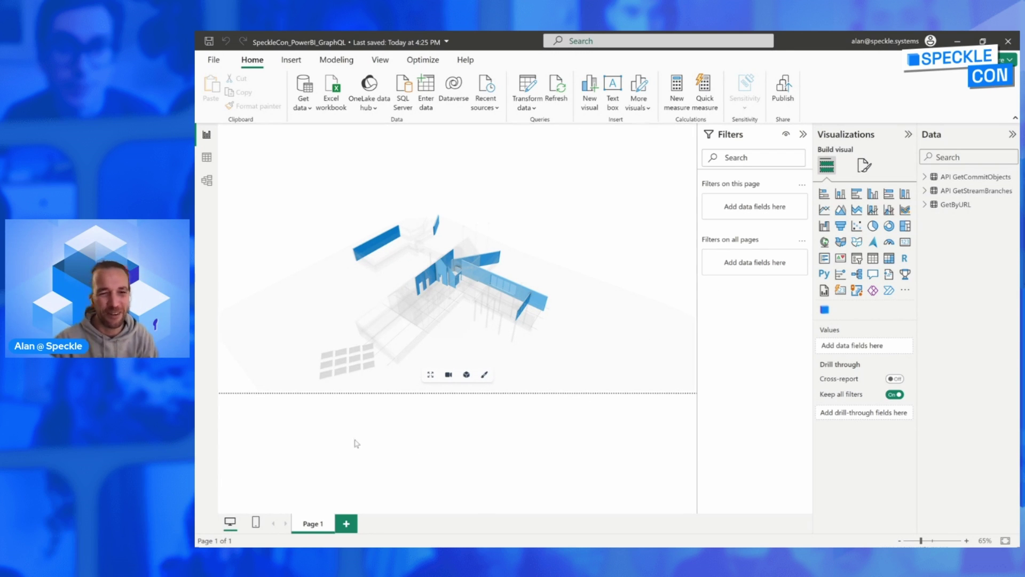
mouse_move(359, 534)
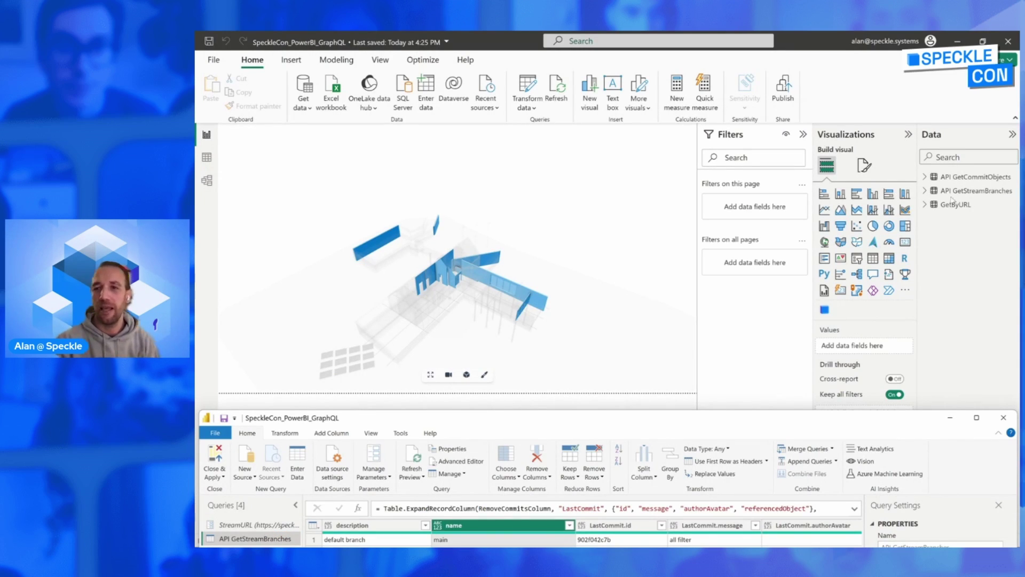
- Pull the Power Query Editor over the report and show the GetByURL query's Source step
drag(619, 417, 615, 64)
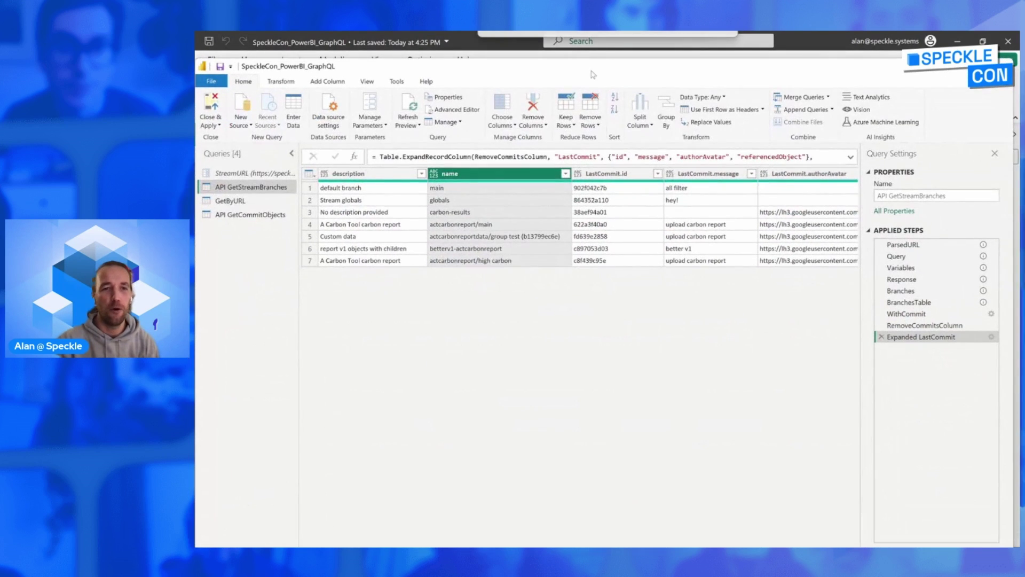
click(231, 201)
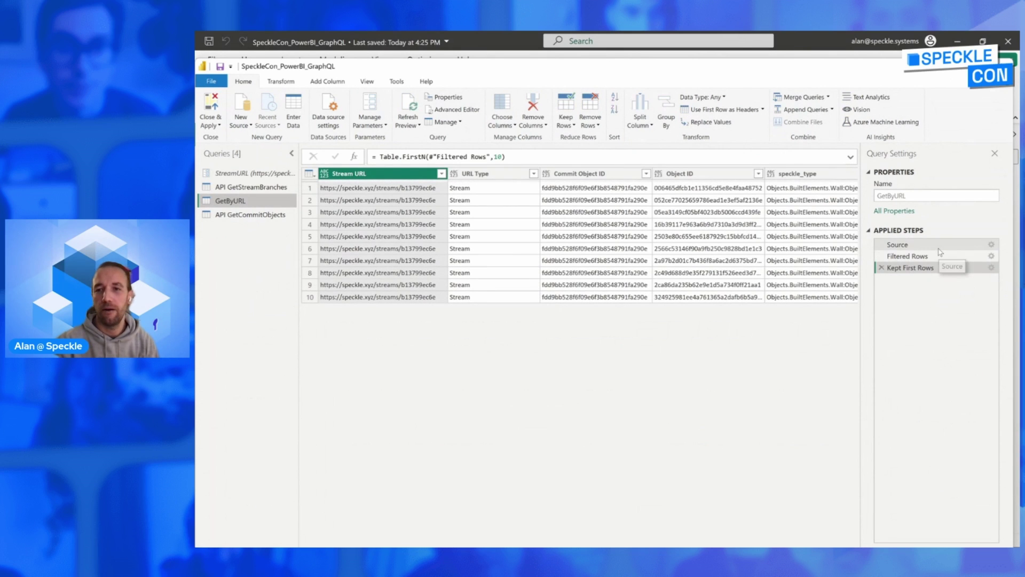
click(939, 246)
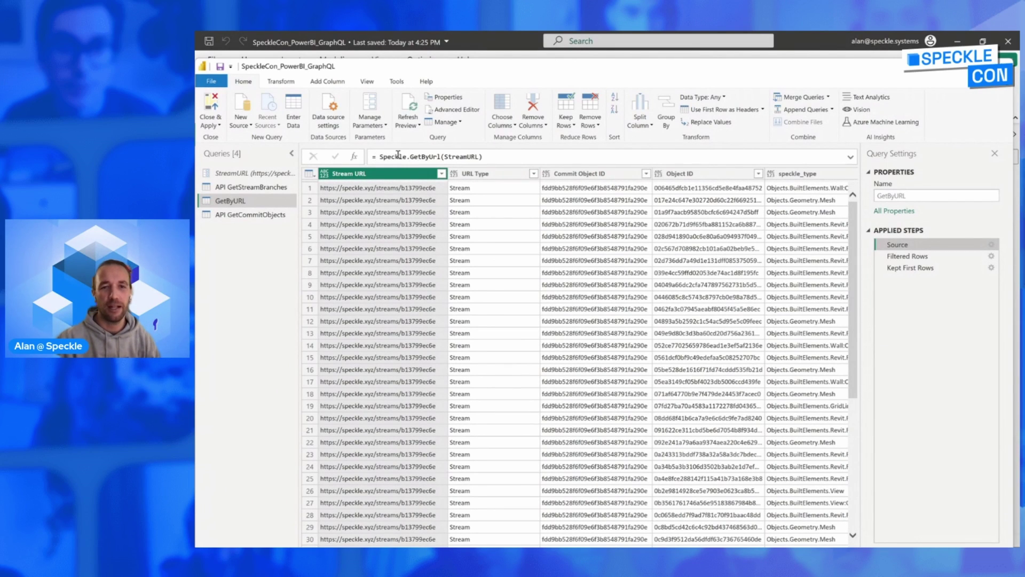
- Highlight Speckle.GetByUrl in the Source formula, leaving the formula unchanged
click(489, 157)
double_click(443, 156)
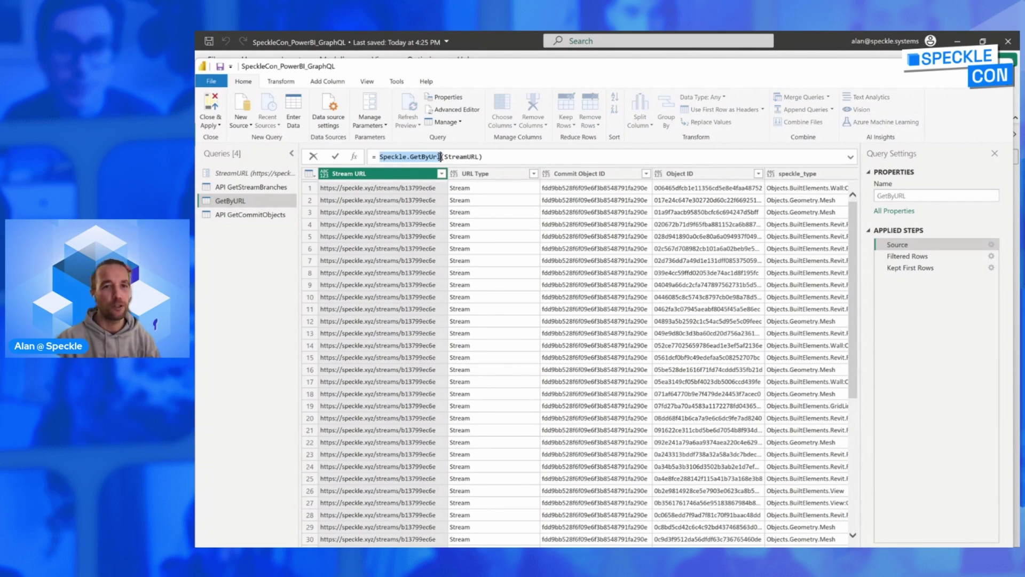
click(503, 157)
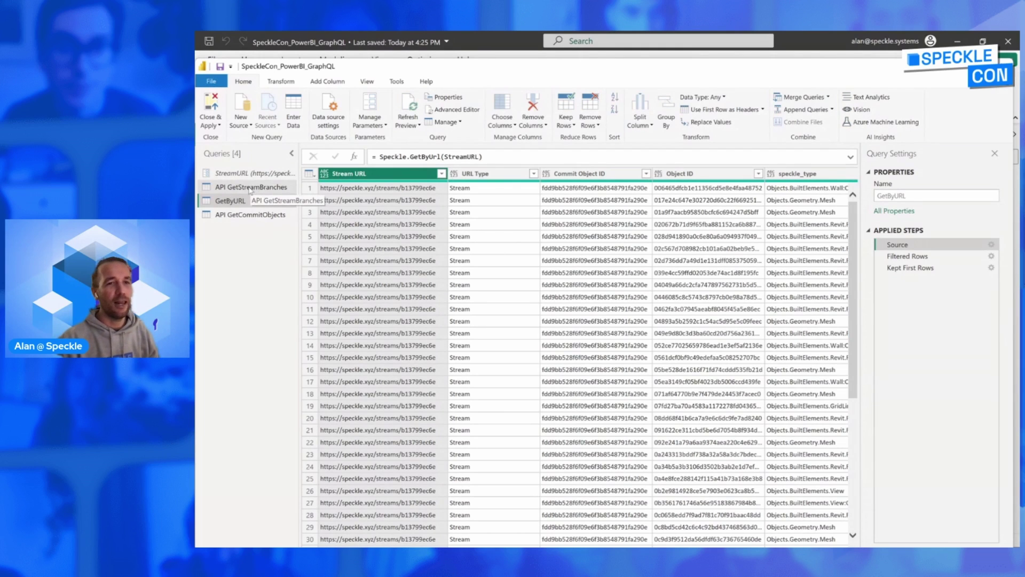
- Open API GetStreamBranches and inspect its ParsedURL record (urlType Stream, speckle.xyz server)
click(236, 188)
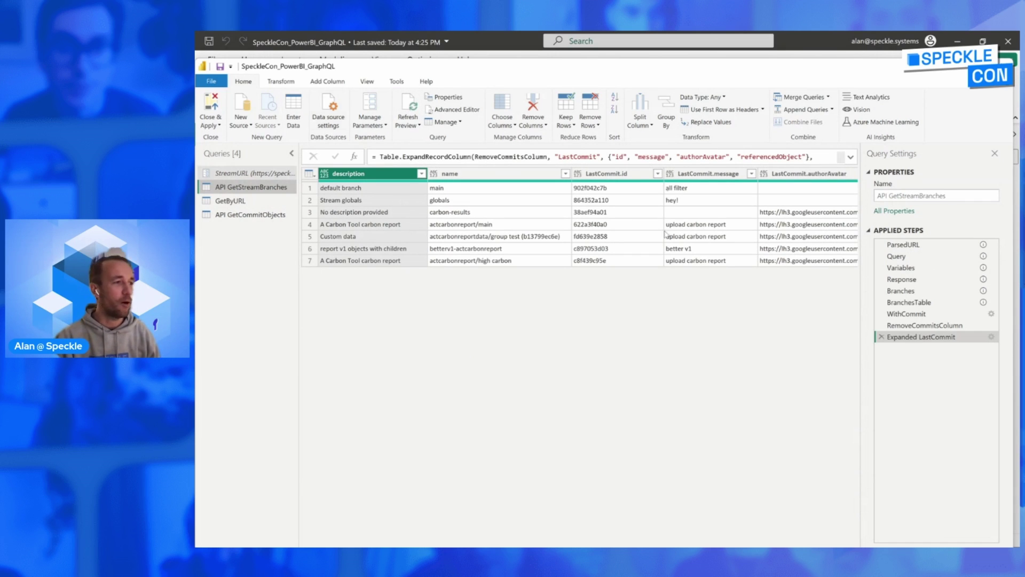
click(938, 243)
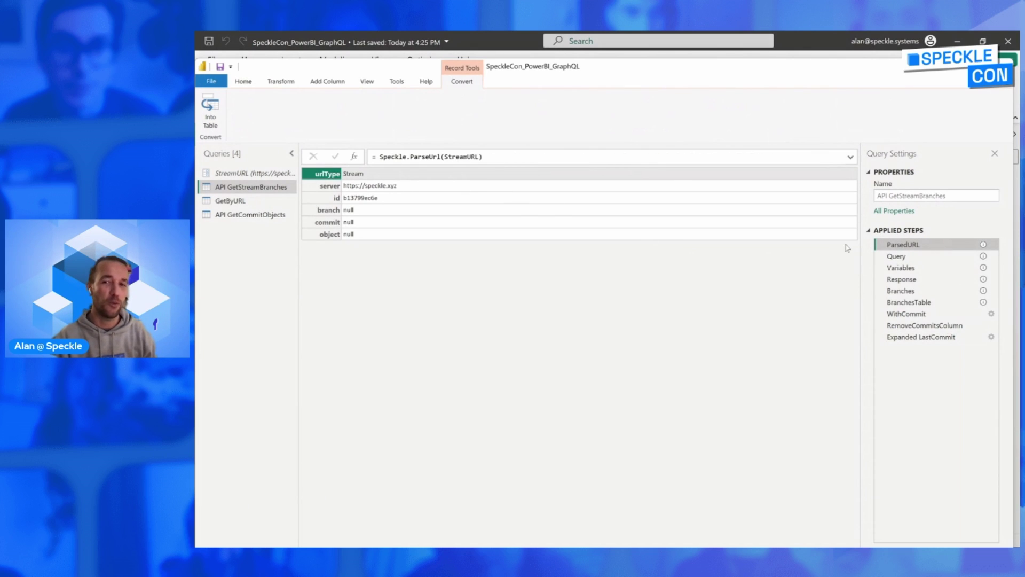
click(914, 256)
click(916, 245)
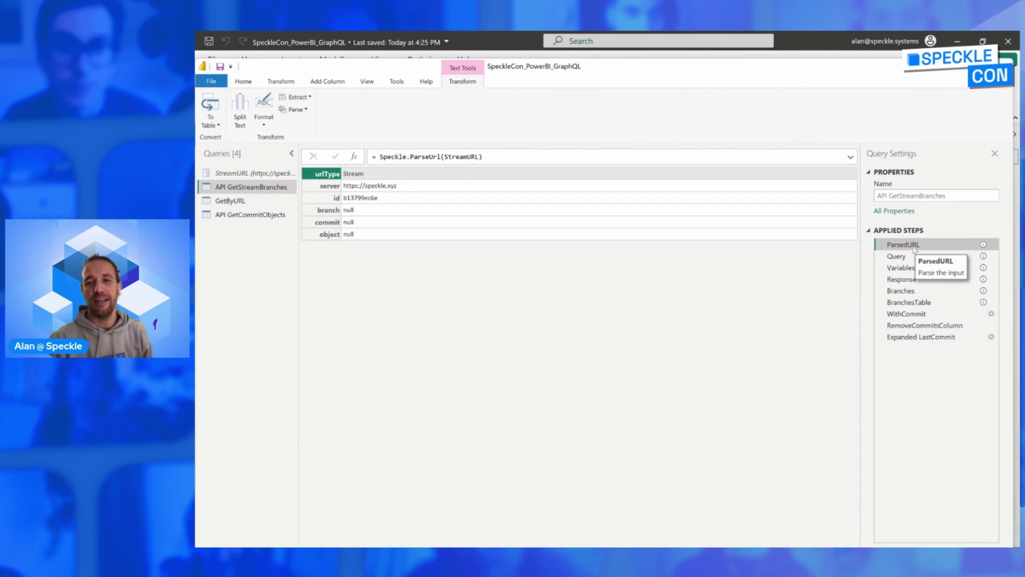
click(271, 174)
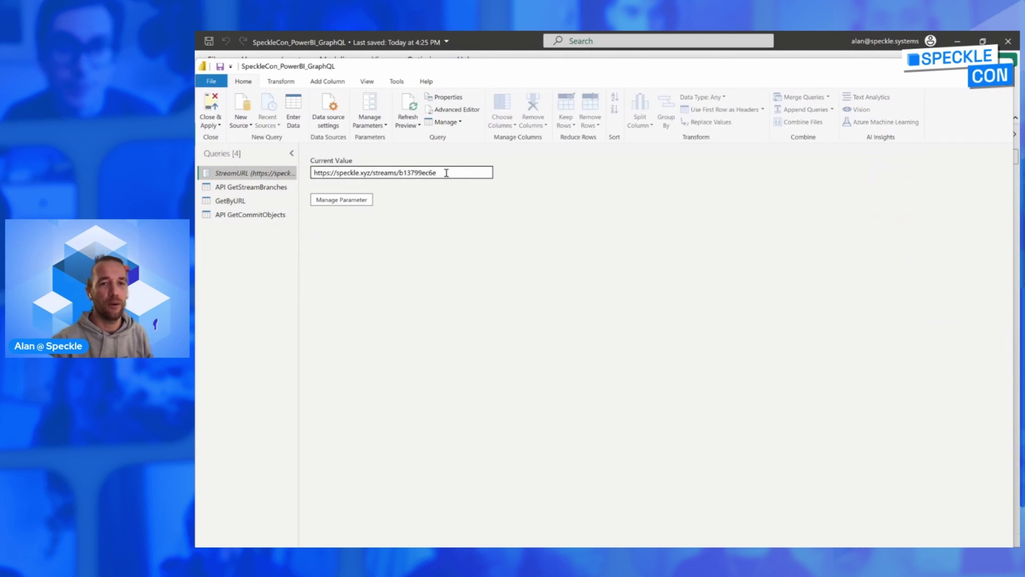
click(287, 169)
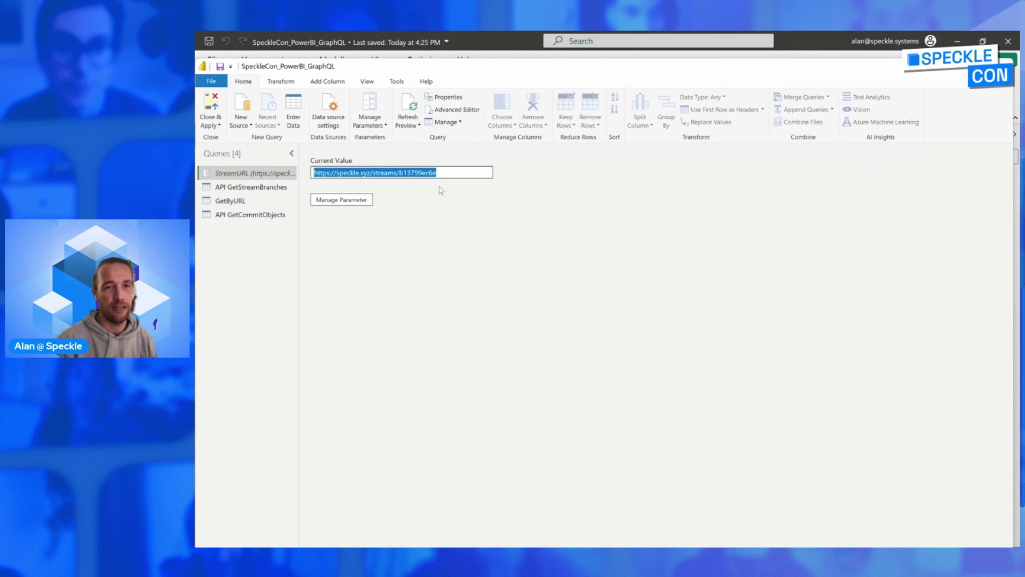
click(248, 186)
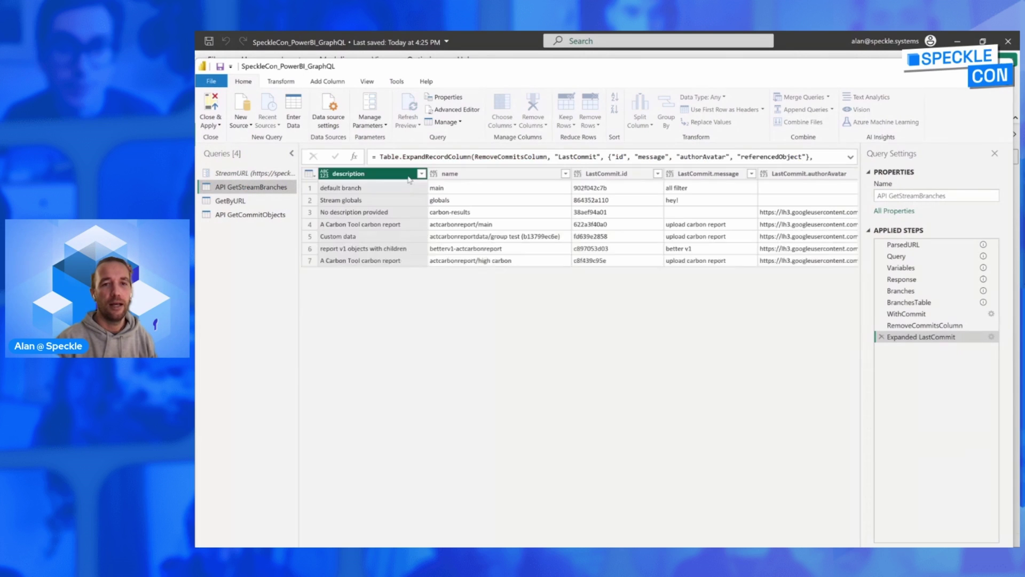
click(889, 245)
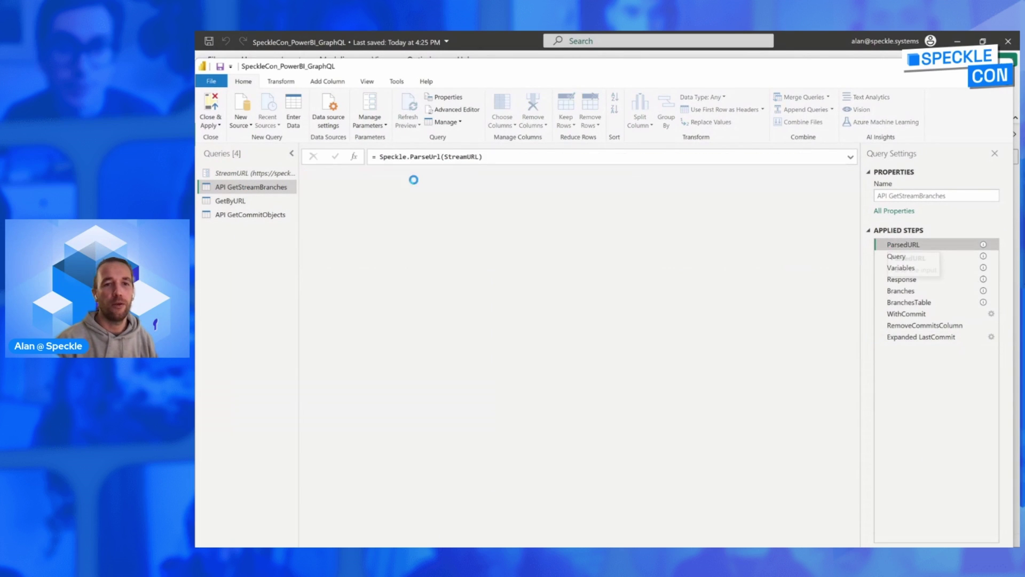
click(377, 154)
drag(542, 157, 374, 157)
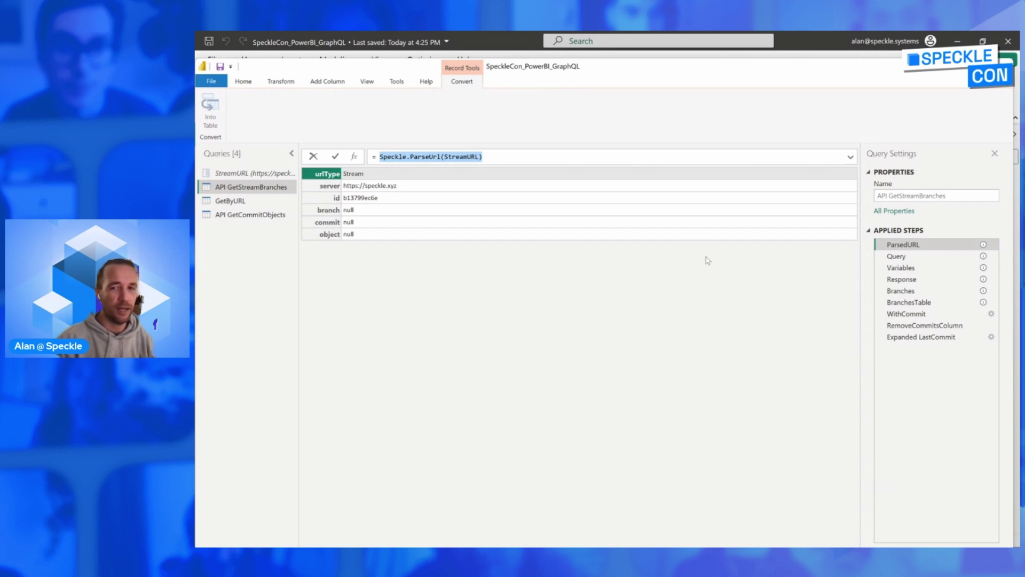
- Show the Query step and select the full GraphQL query text
click(897, 257)
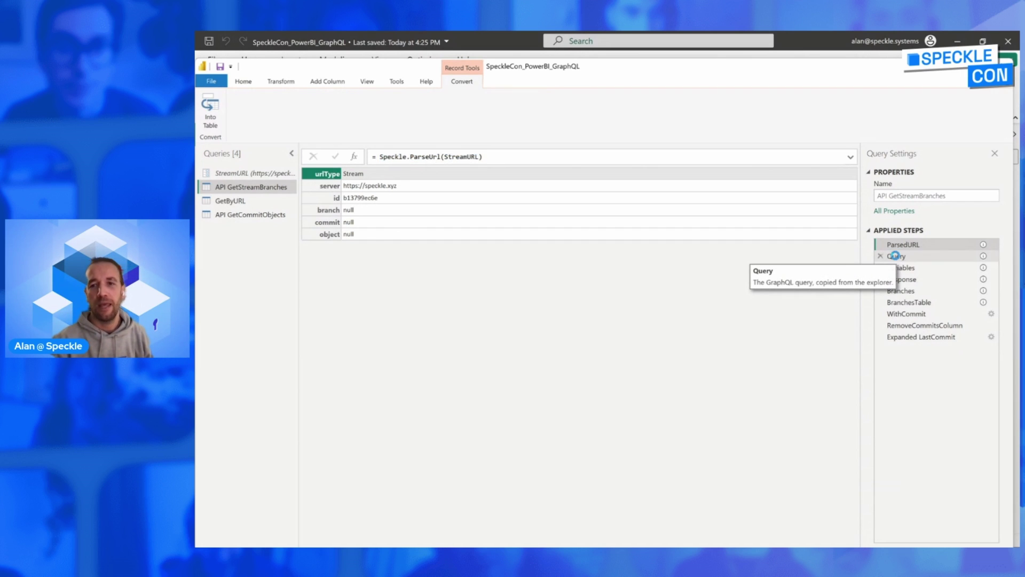
click(897, 258)
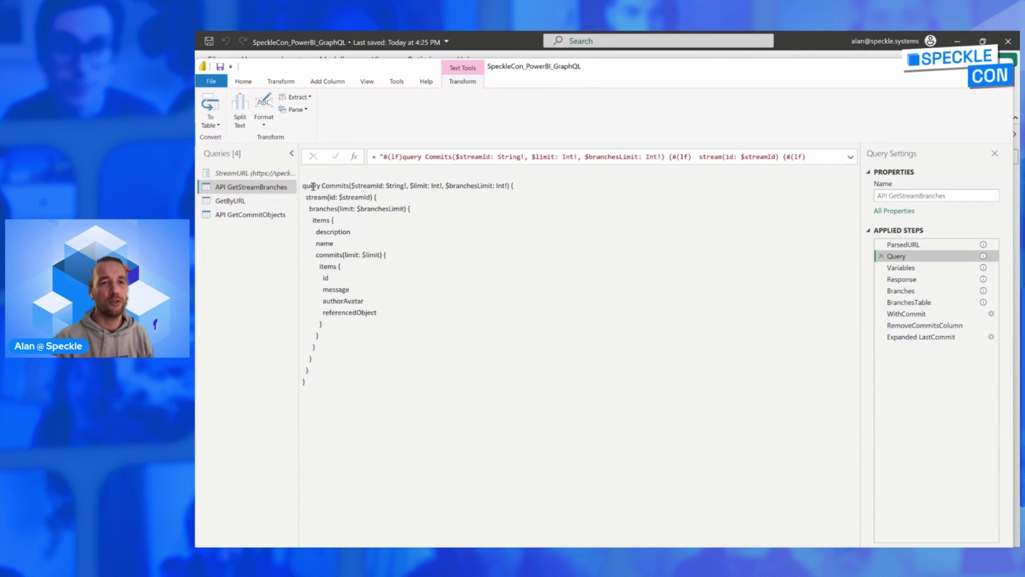
drag(302, 185, 270, 149)
click(373, 408)
click(477, 301)
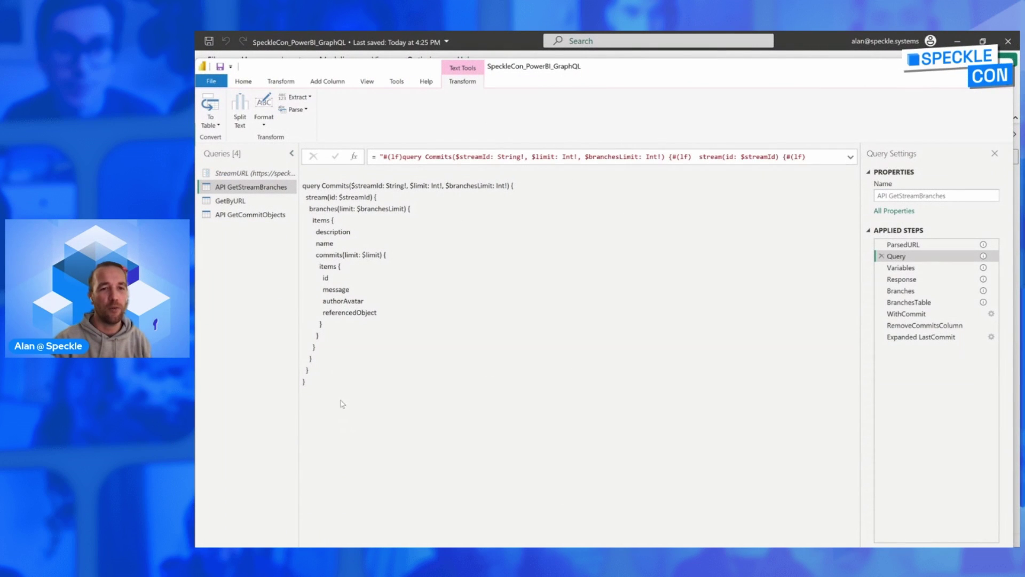
click(322, 383)
drag(322, 382, 299, 165)
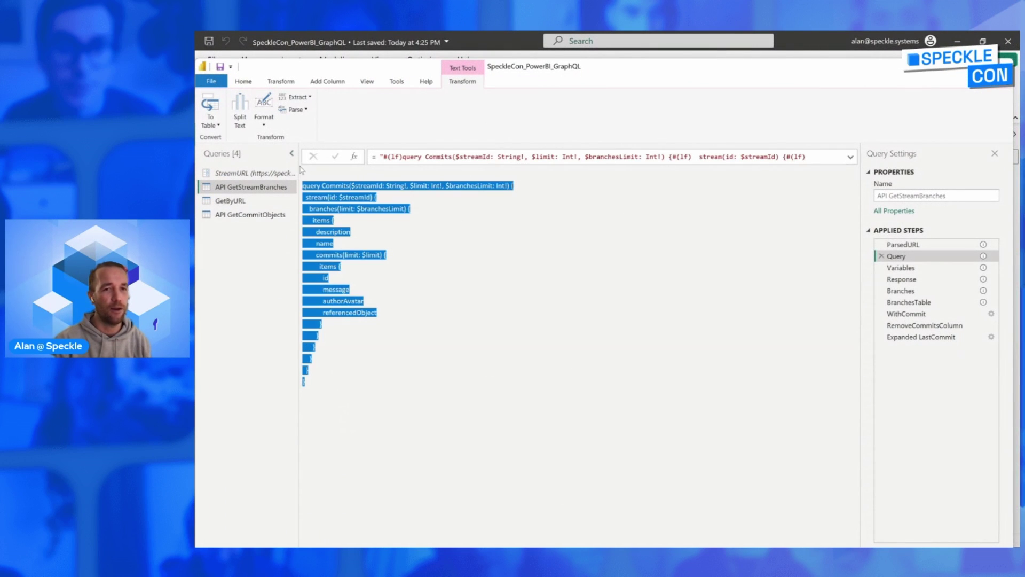
click(458, 321)
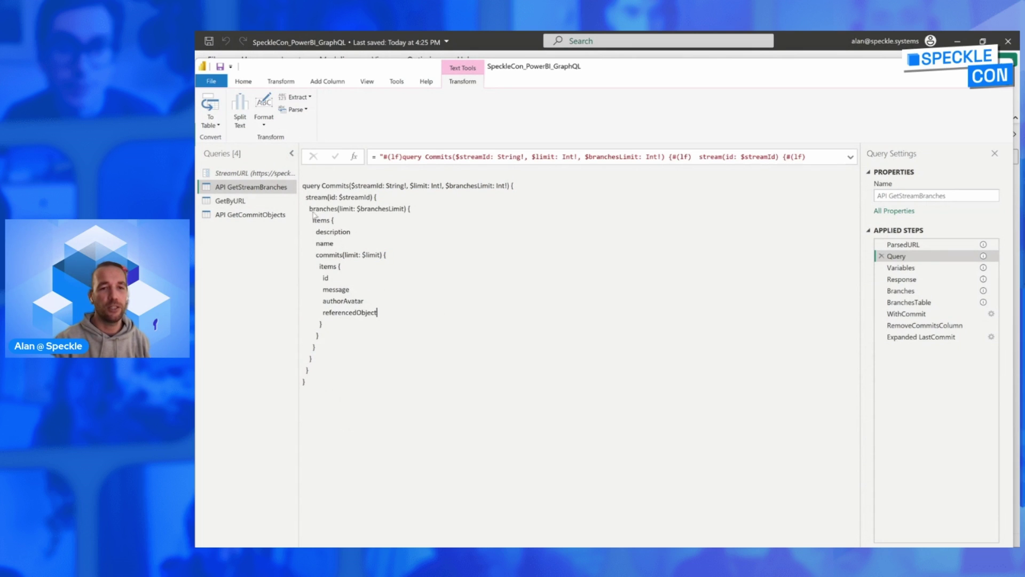
- Highlight the branches and commits fields, their limit arguments, and the variable declarations
drag(314, 209, 327, 210)
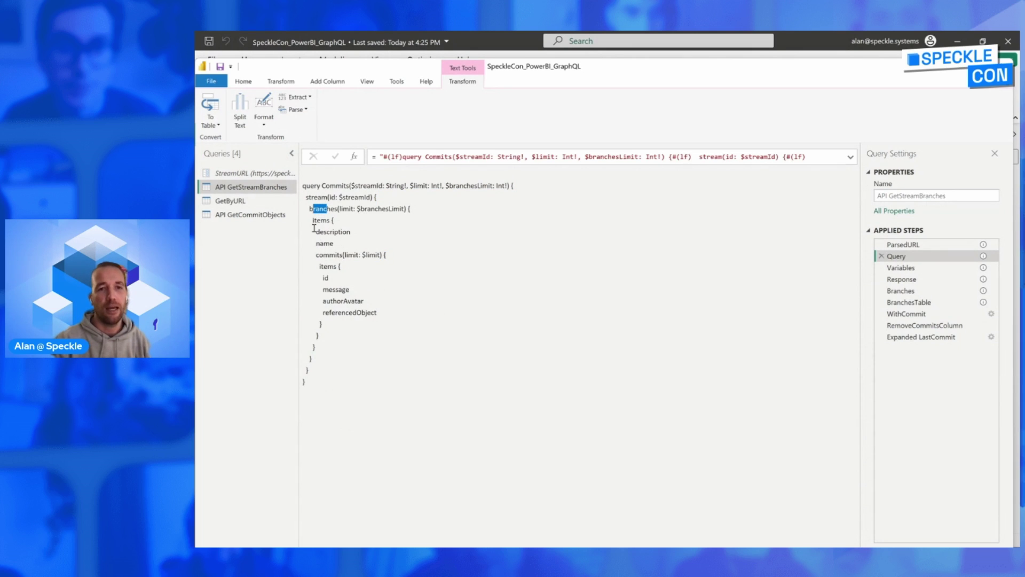
drag(316, 255, 342, 255)
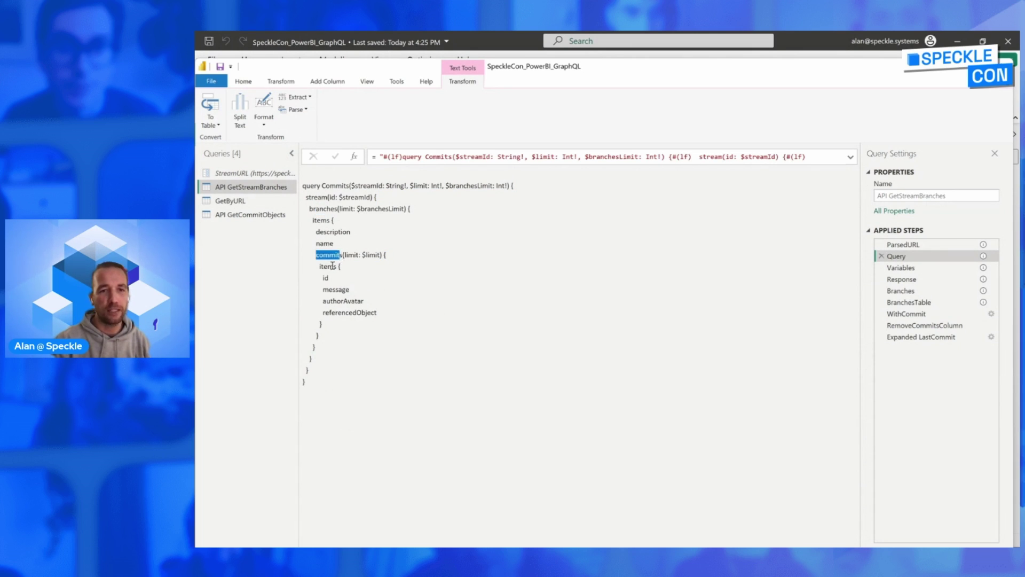
drag(339, 209, 397, 210)
drag(344, 255, 383, 255)
click(363, 263)
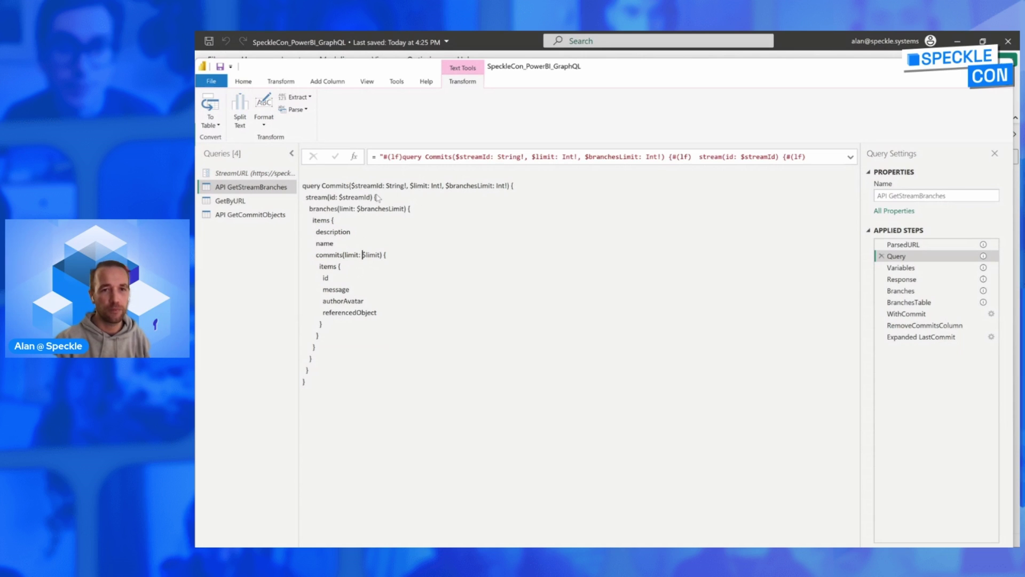
drag(352, 185, 505, 185)
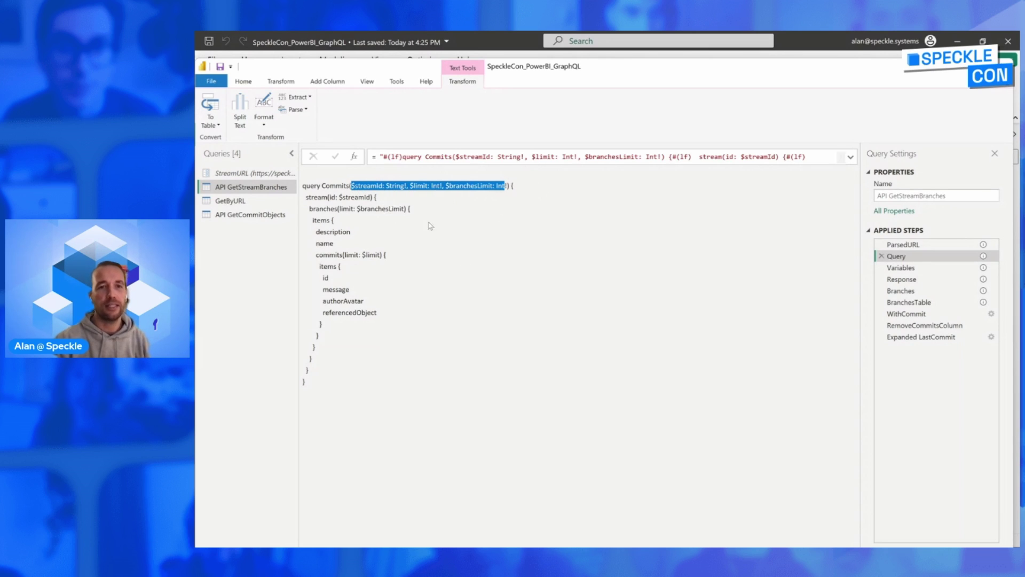
- Show the Variables record holding streamId, branchesLimit 50 and limit 1
click(893, 265)
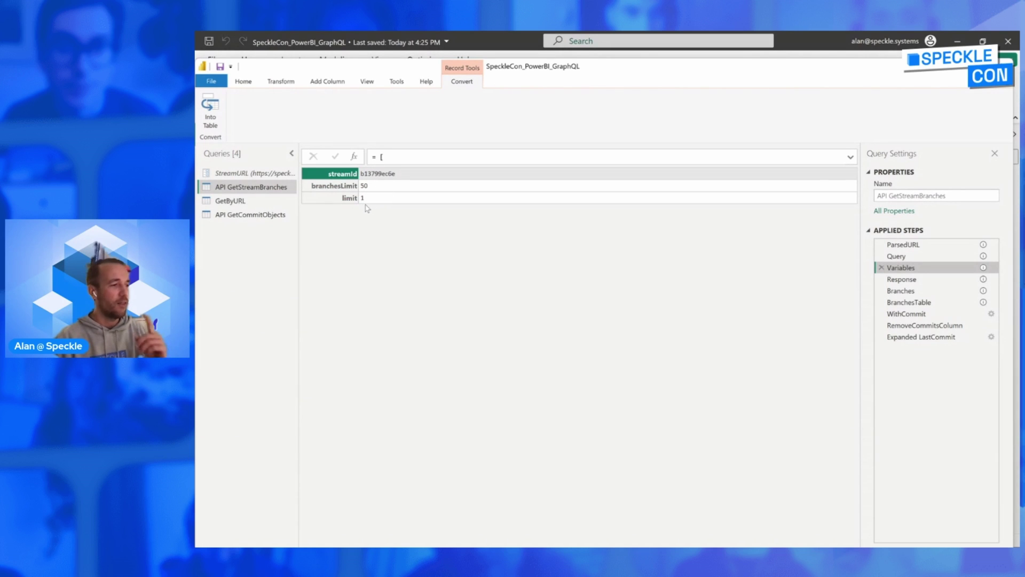
- Show the Response step and highlight Speckle.Api.Fetch with its server, Query and Variables arguments
click(901, 279)
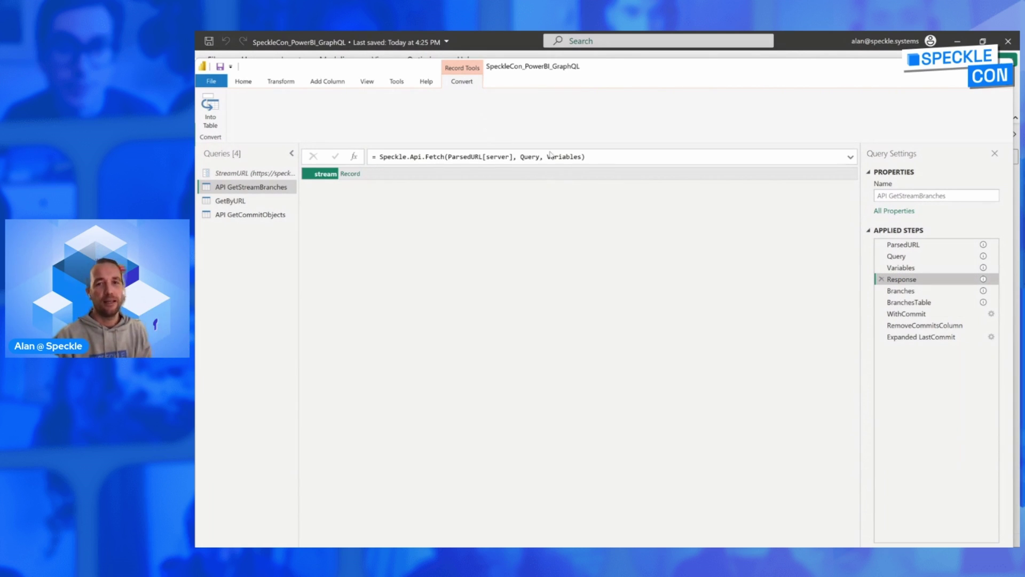
click(513, 159)
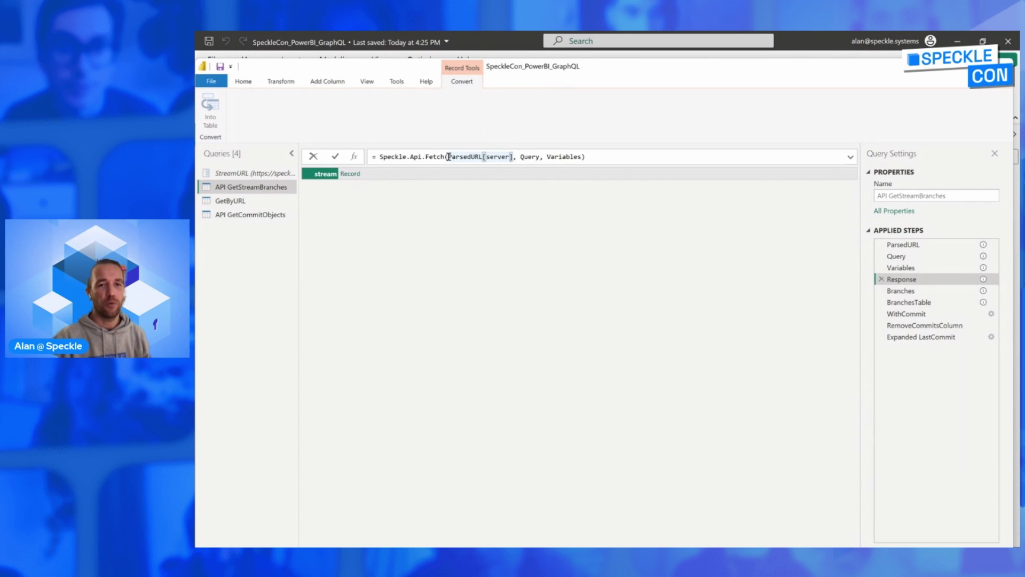
drag(450, 156, 513, 157)
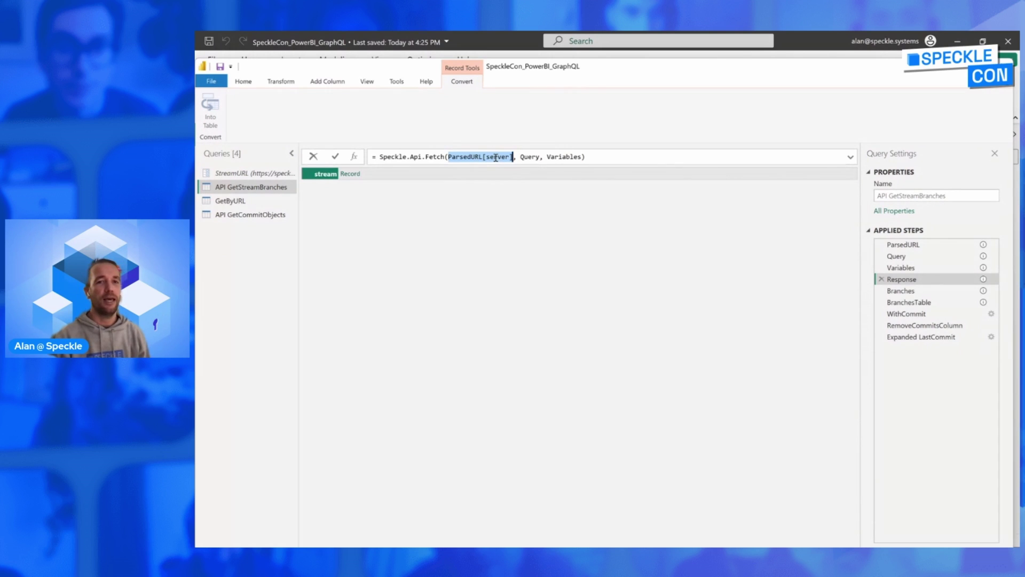
double_click(495, 157)
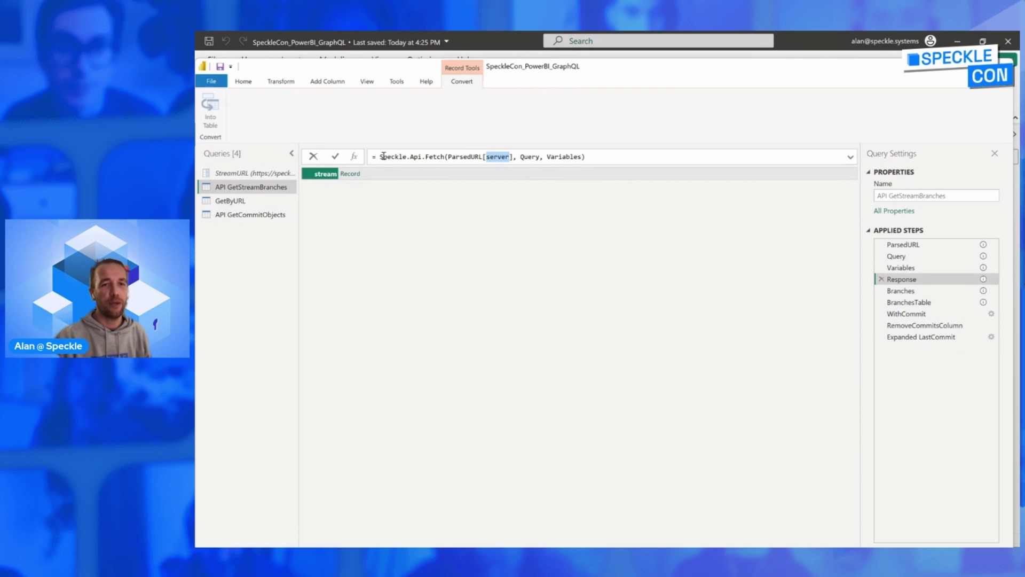
drag(380, 156, 445, 156)
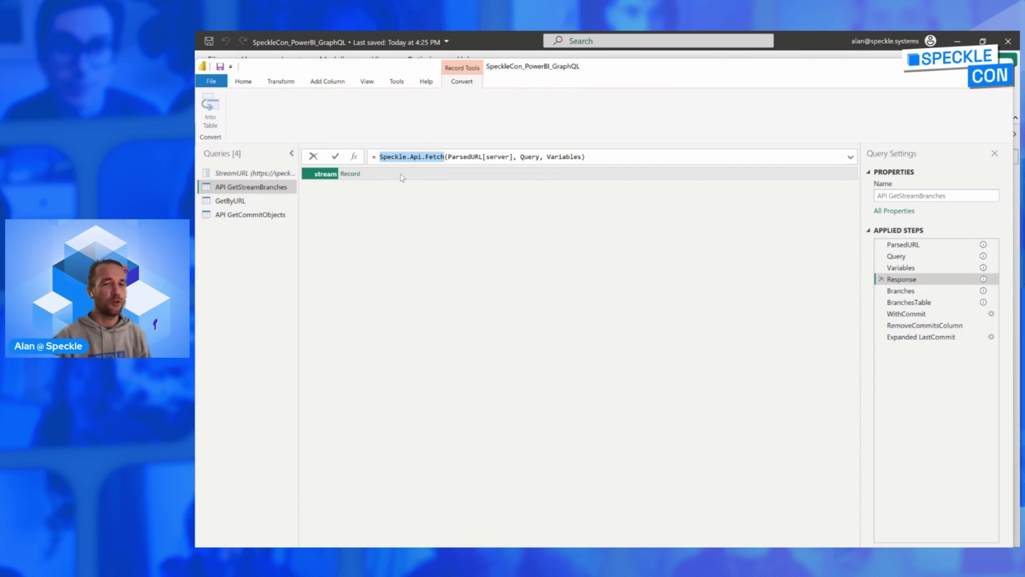
double_click(527, 157)
double_click(569, 157)
click(447, 156)
shift+click(508, 156)
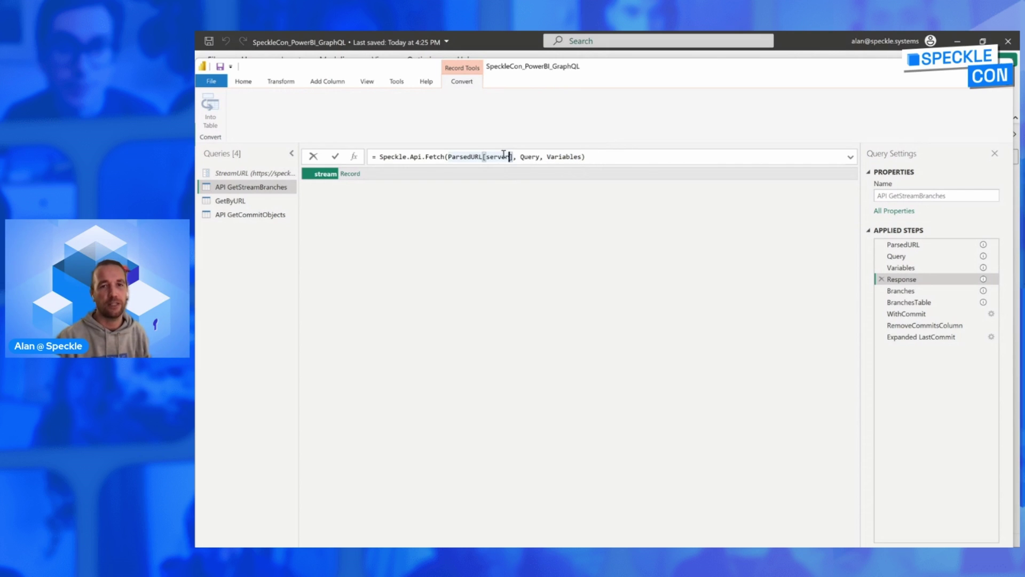
double_click(504, 156)
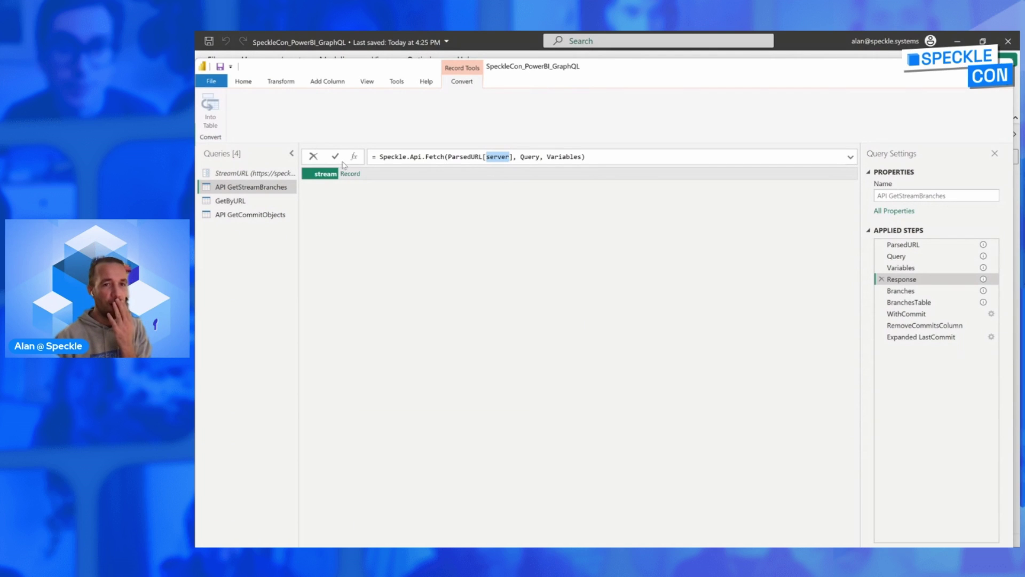
- Preview the stream record, then highlight the stream and items parts of the GraphQL query
click(364, 176)
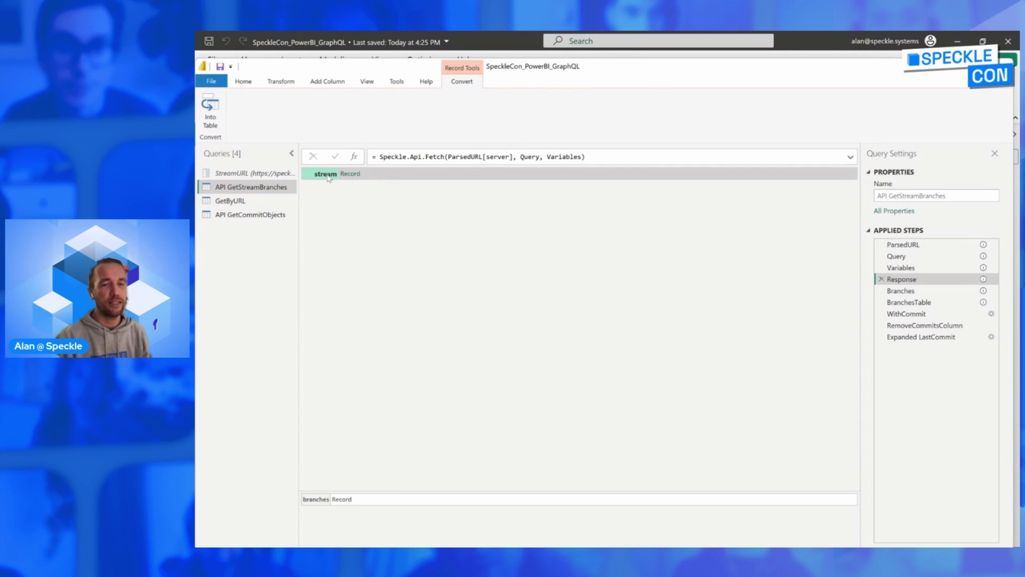
click(896, 257)
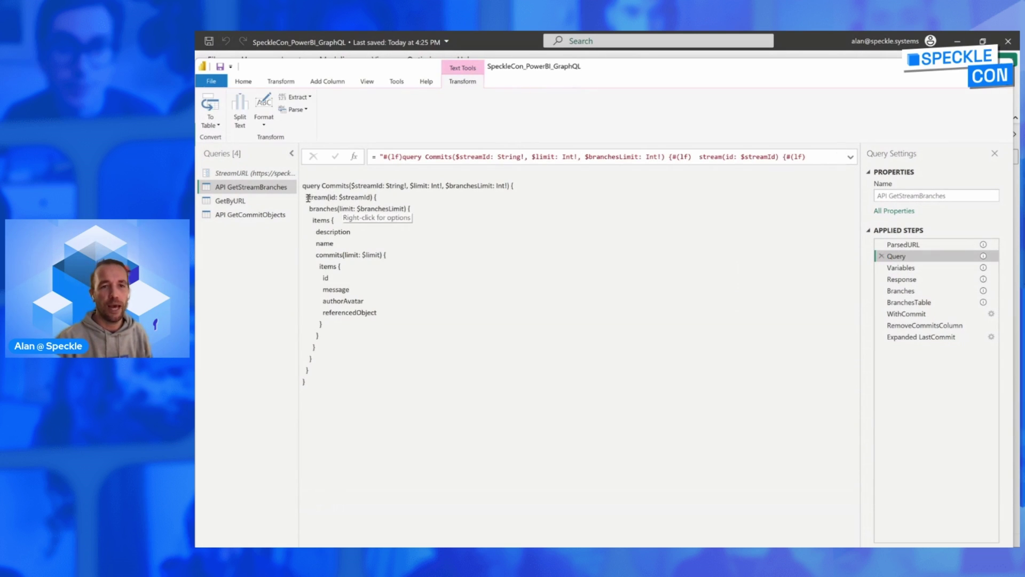
drag(306, 197, 335, 220)
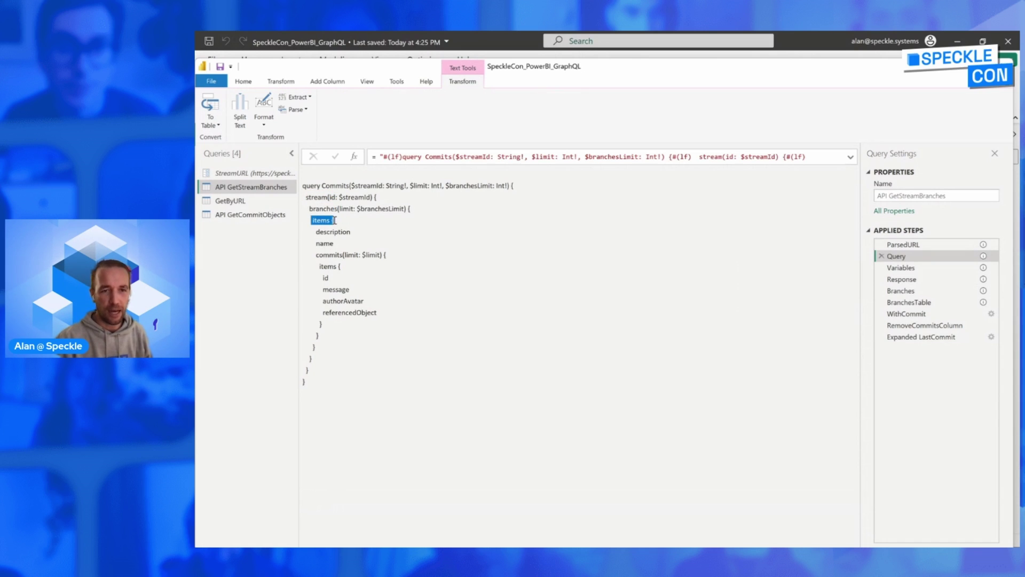
click(316, 256)
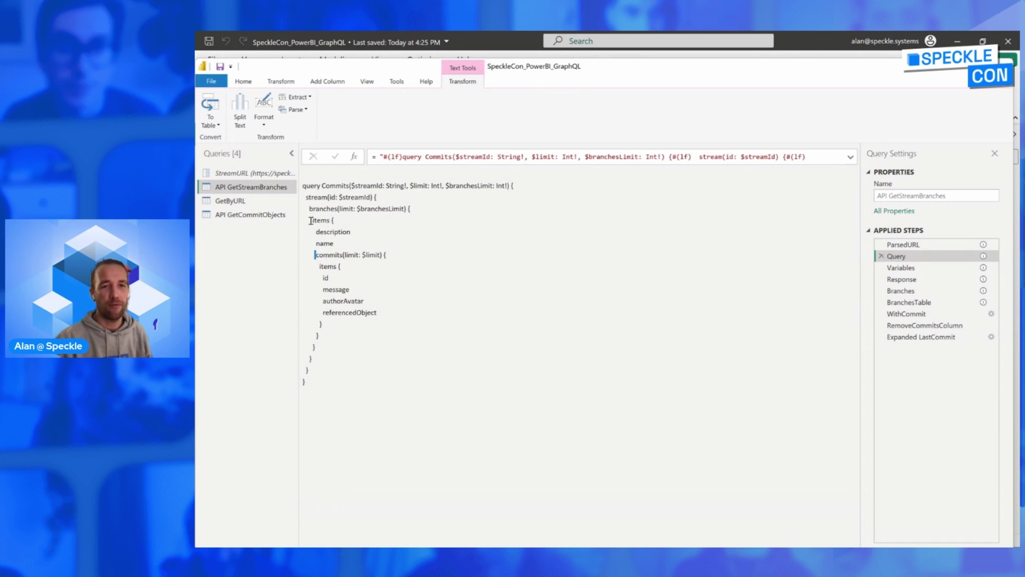
drag(311, 221, 366, 316)
- Show the Branches step, highlight stream/branches/items in its formula, and enlarge the first branch's preview
click(901, 291)
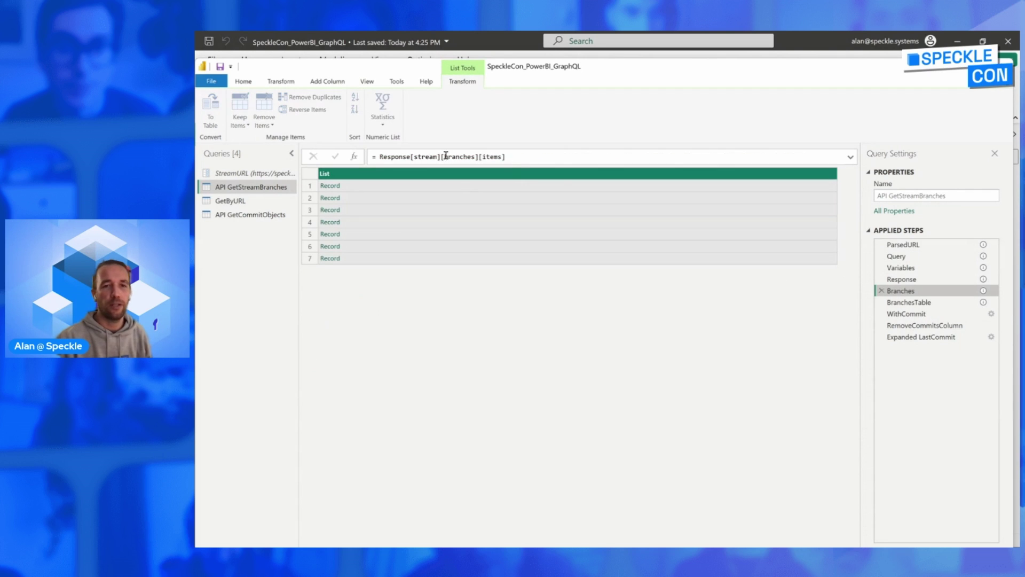
drag(506, 157, 376, 156)
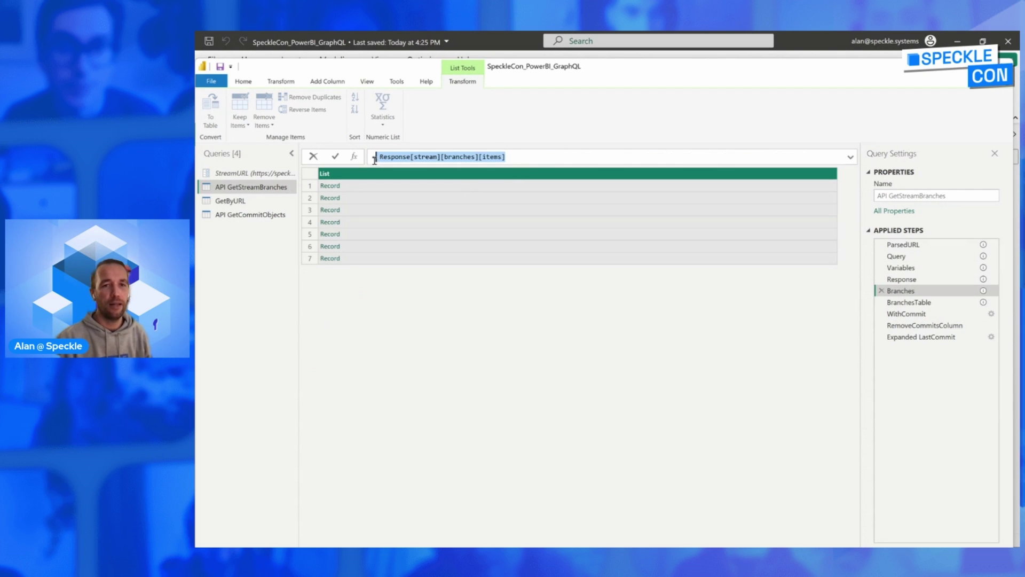
click(386, 160)
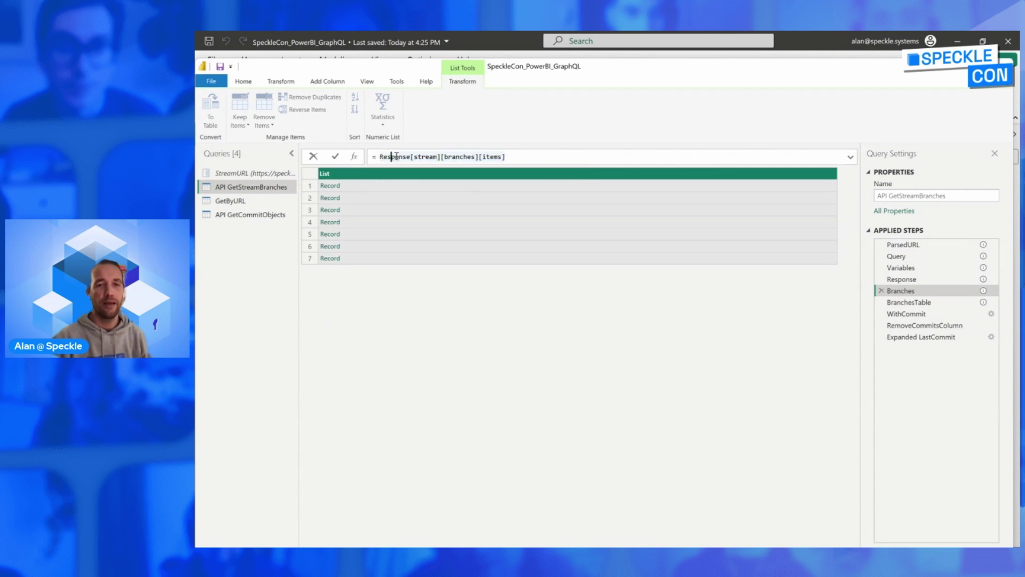
double_click(429, 156)
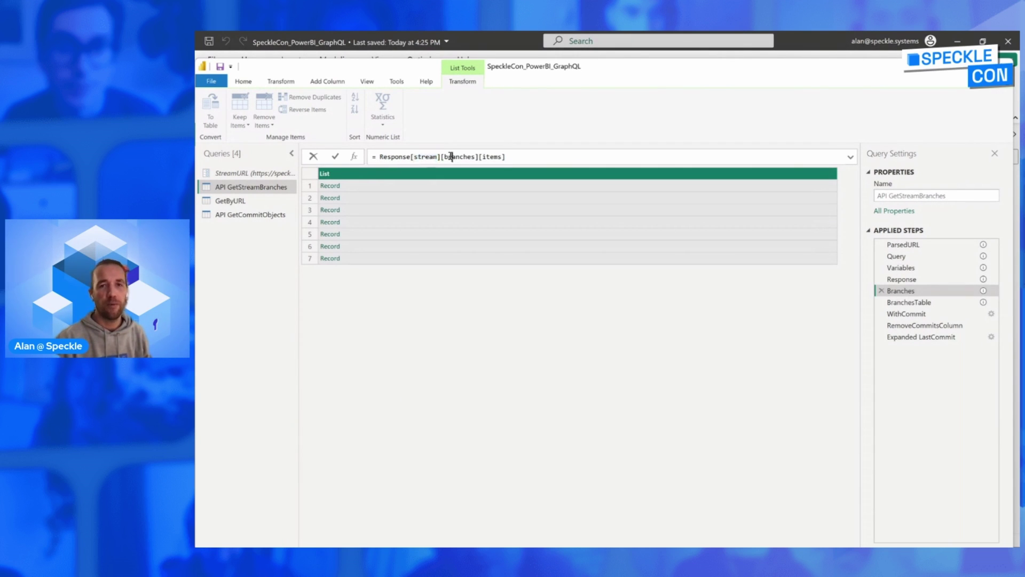
double_click(453, 156)
double_click(492, 157)
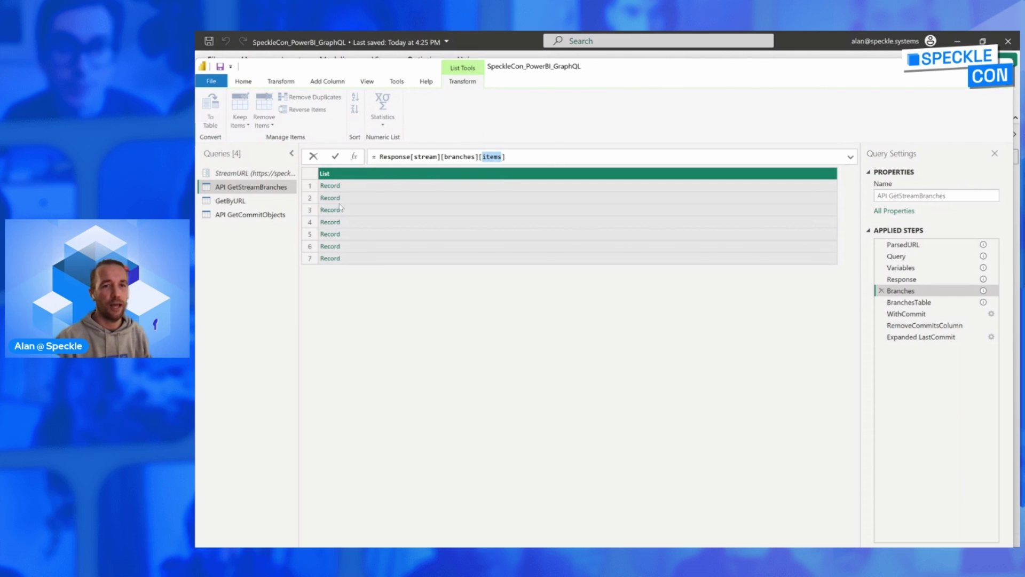
key(Escape)
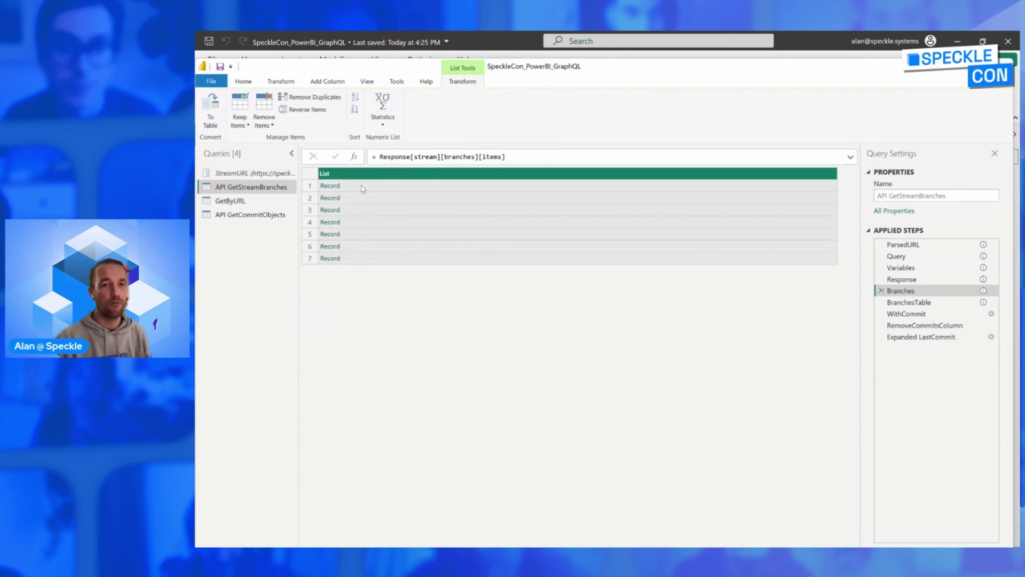
click(369, 188)
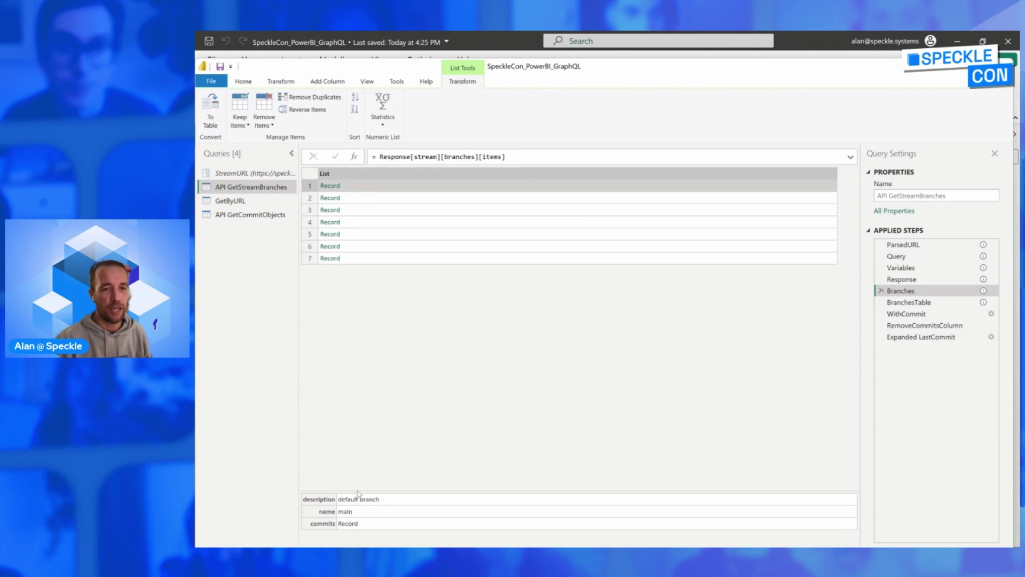
drag(358, 490, 368, 325)
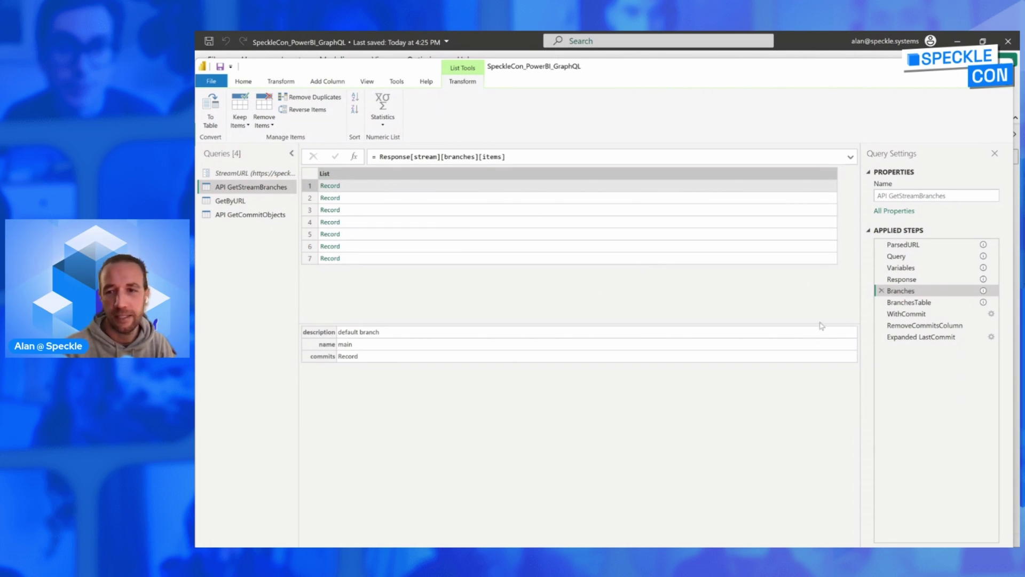
- Step through BranchesTable, WithCommit and RemoveCommitsColumn, previewing the first branch's commits and LastCommit records
click(900, 303)
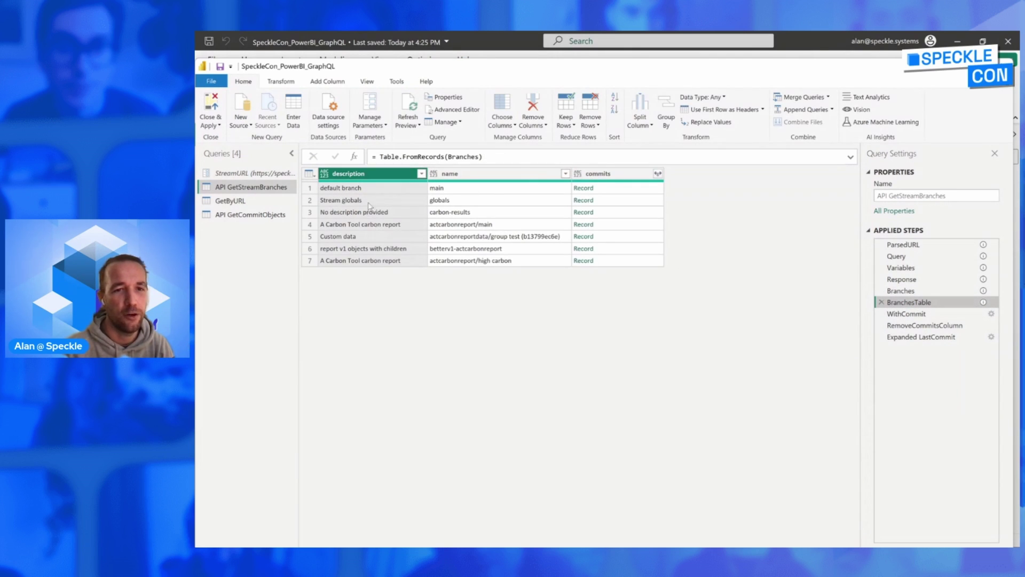
click(614, 189)
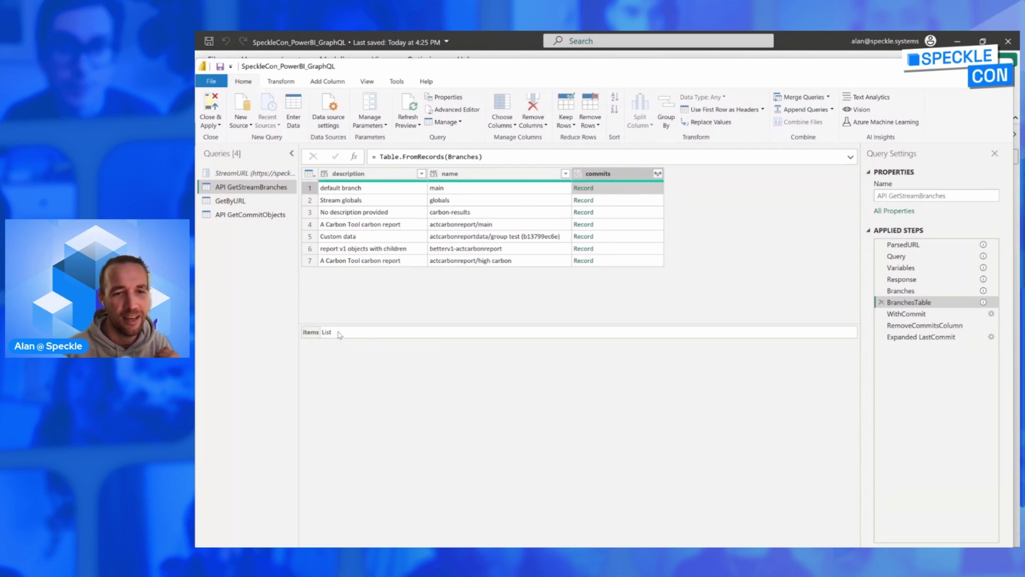
click(907, 314)
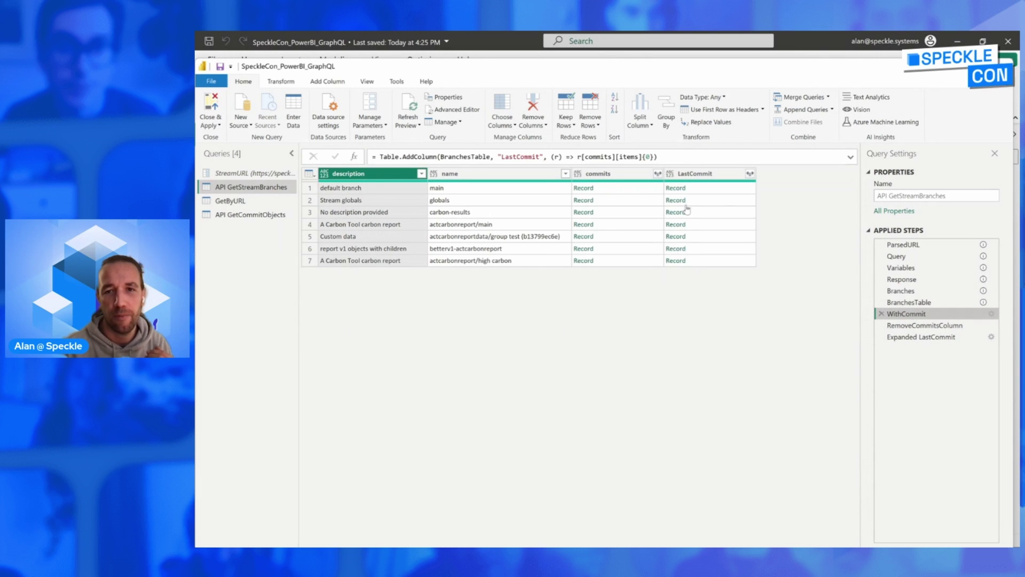
click(901, 326)
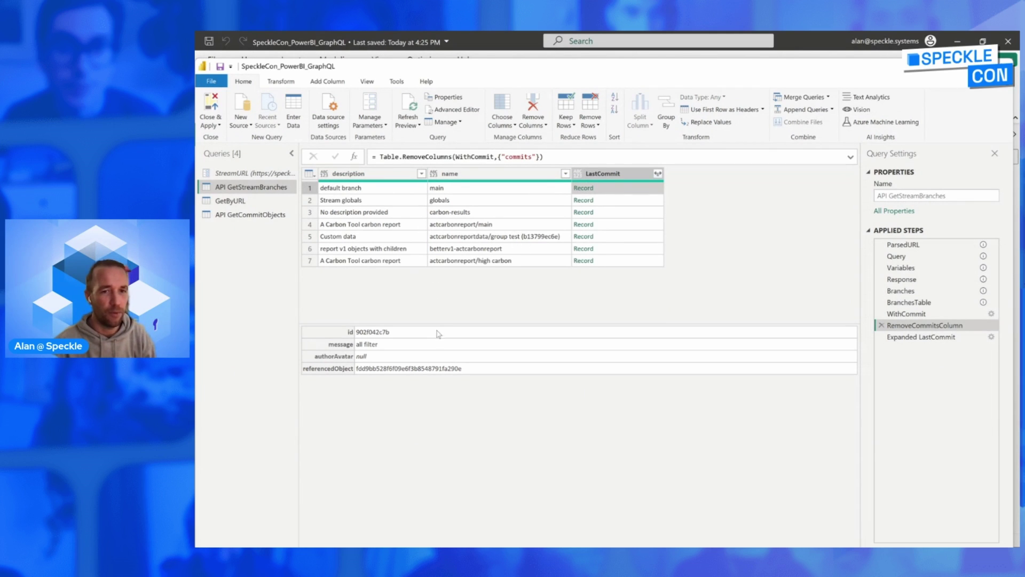
drag(440, 325, 439, 330)
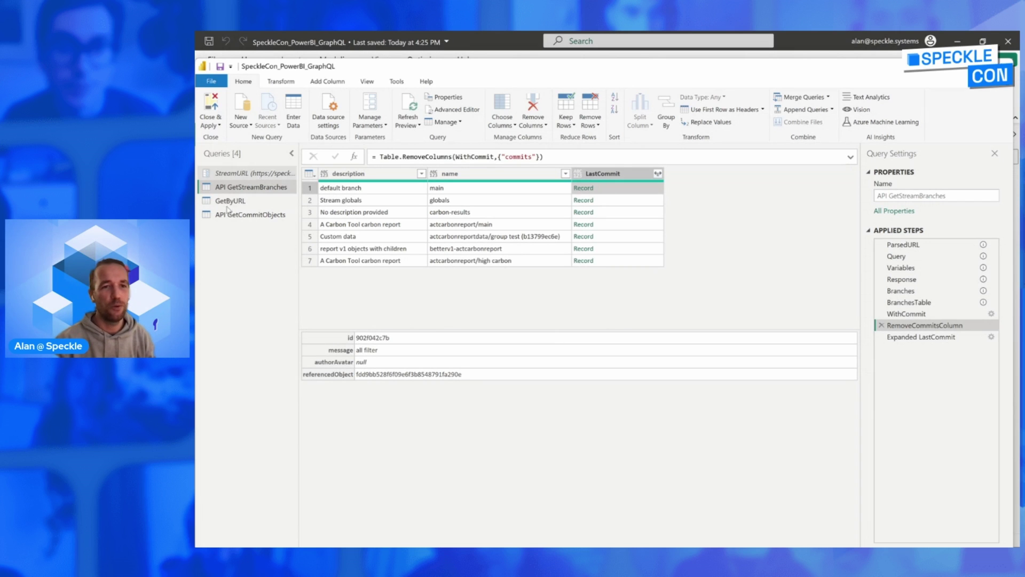
drag(504, 69, 525, 63)
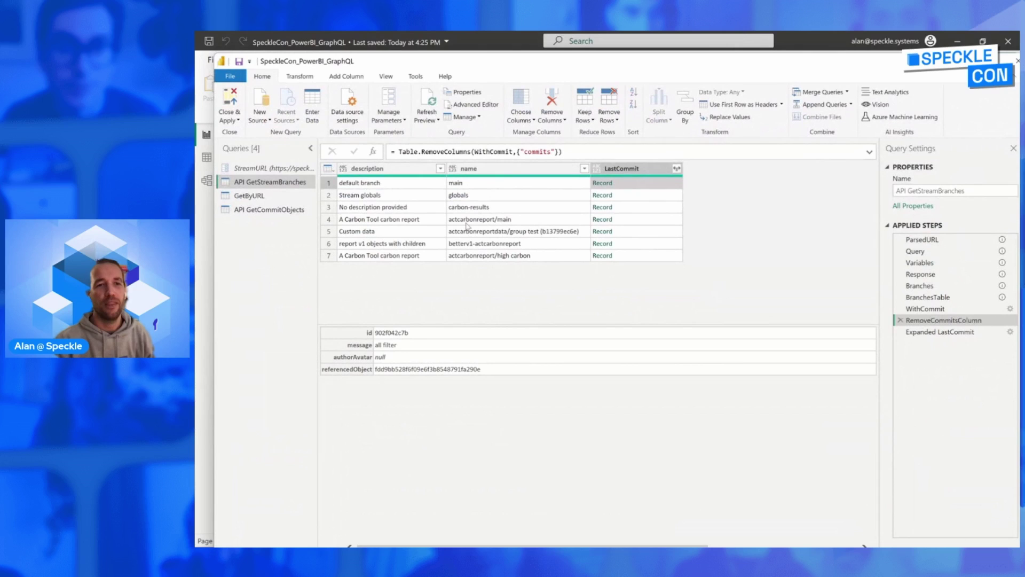
- Open API GetCommitObjects and examine its ParsedURL and Navigation steps, including the {0} row index
click(271, 210)
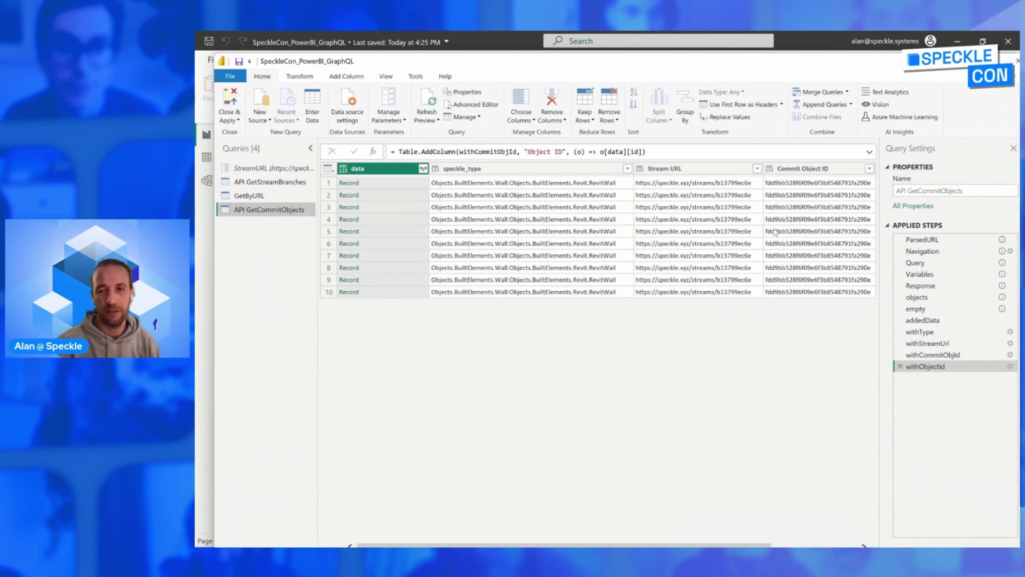
click(935, 243)
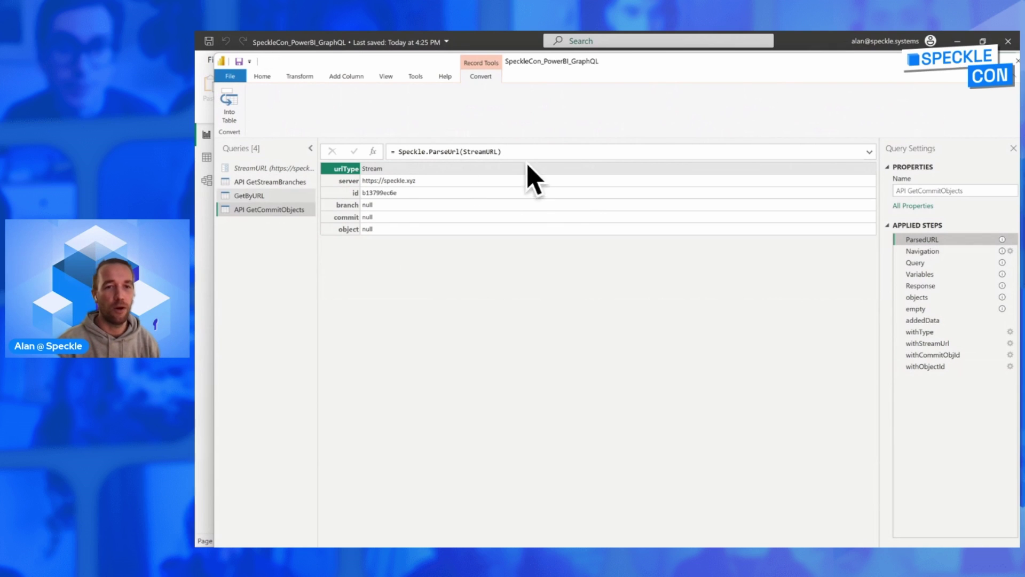
click(934, 255)
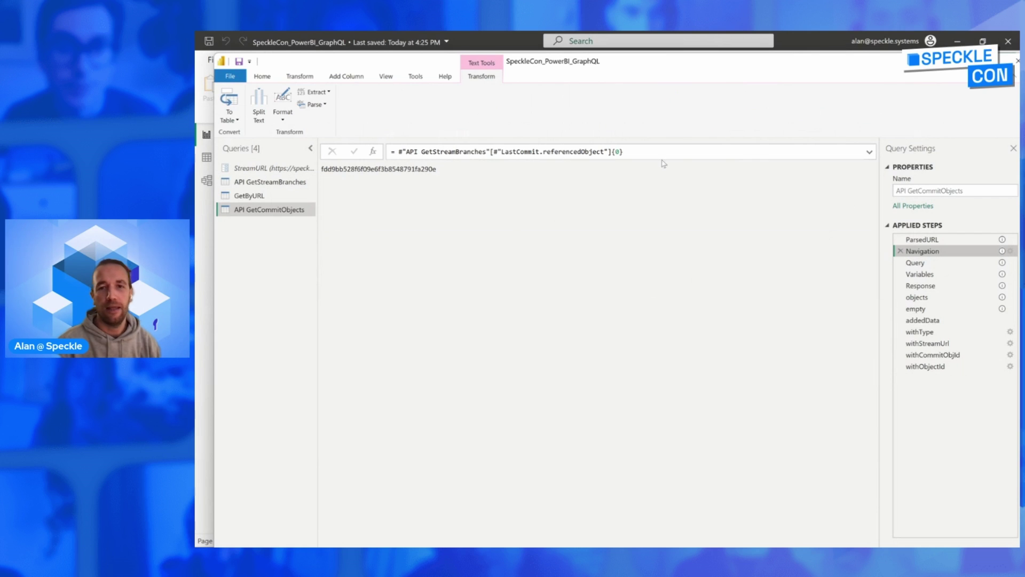
drag(653, 155, 402, 152)
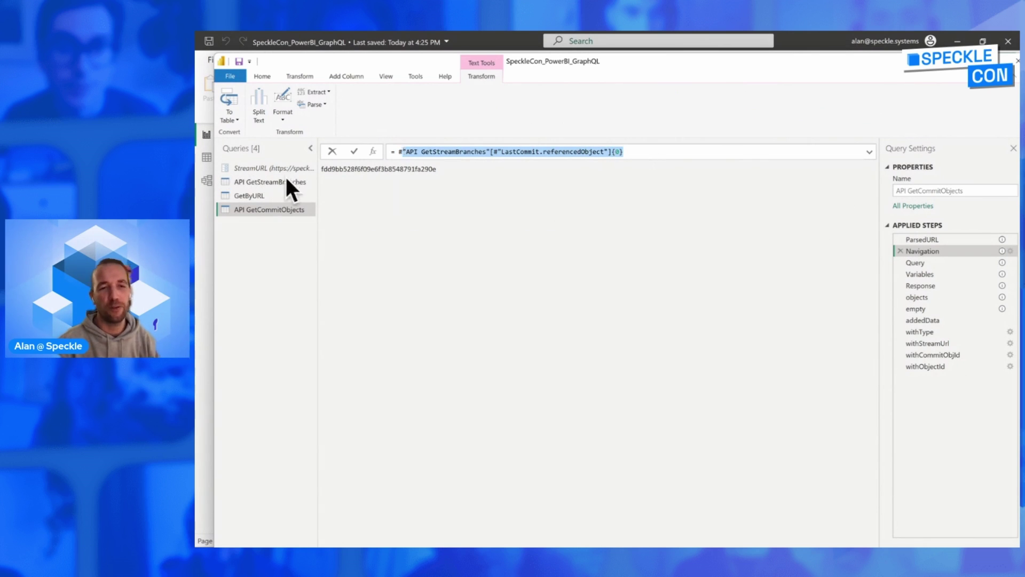
click(456, 151)
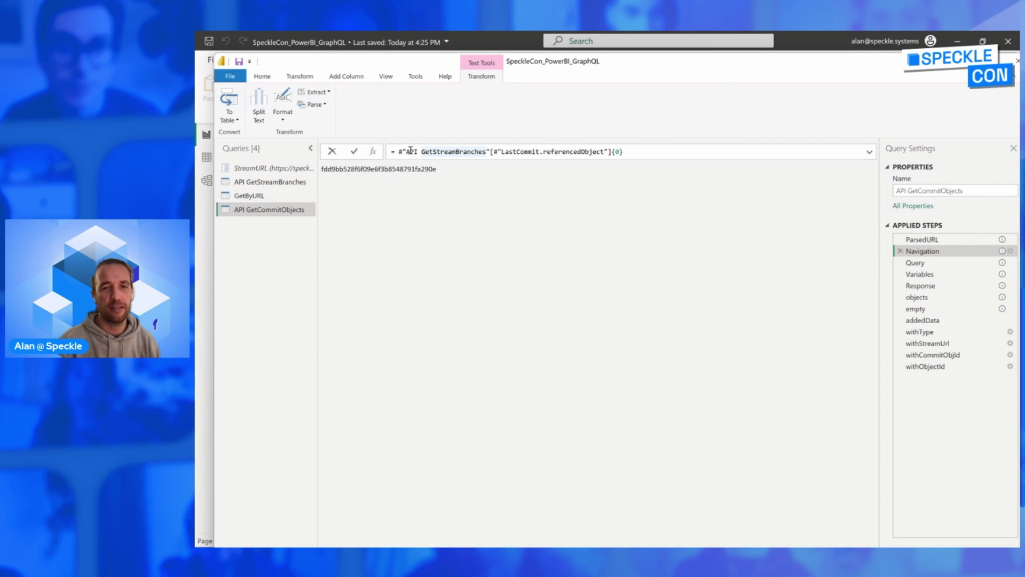
click(435, 196)
click(631, 151)
shift+click(402, 153)
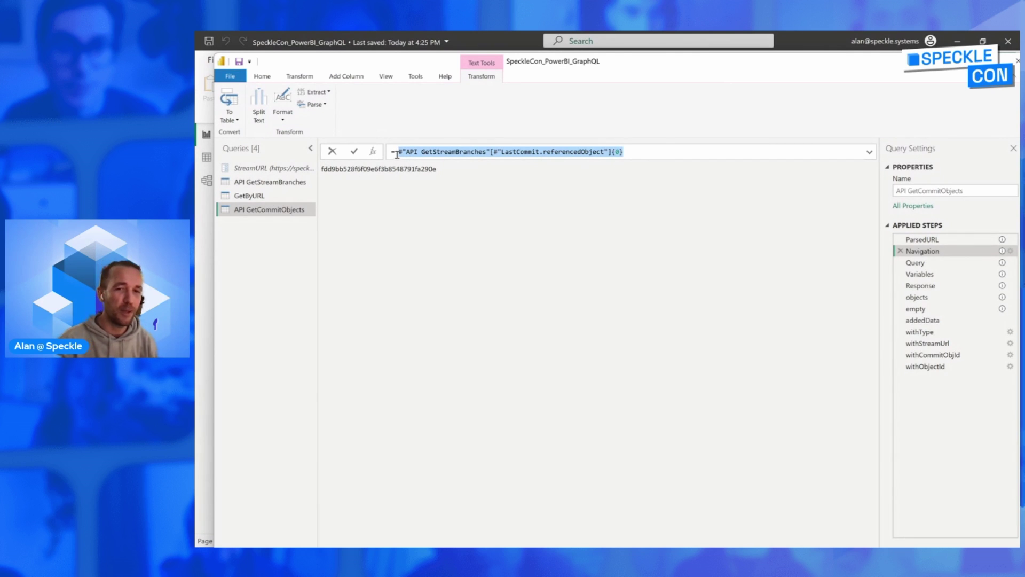
click(551, 191)
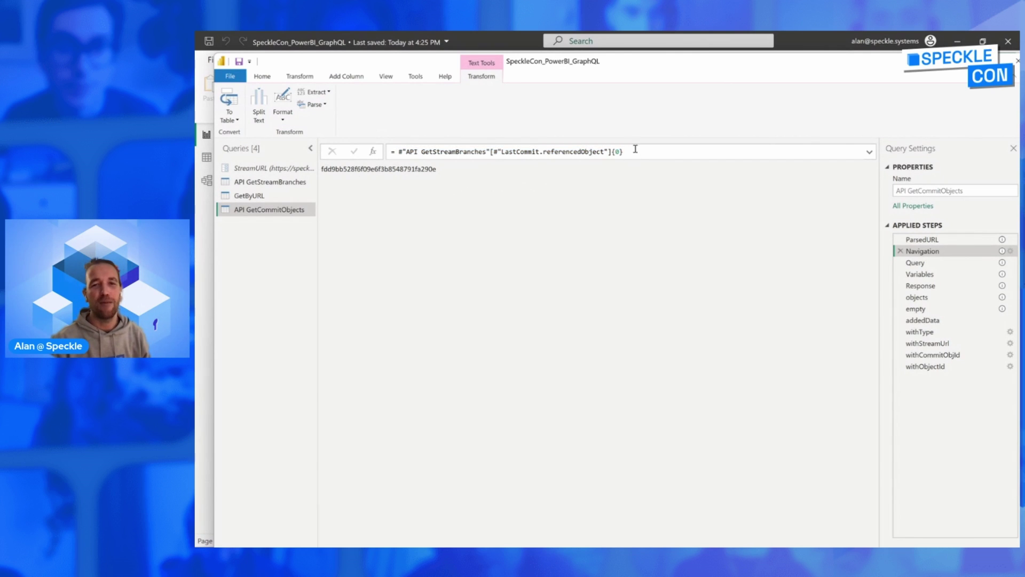
drag(624, 152, 612, 152)
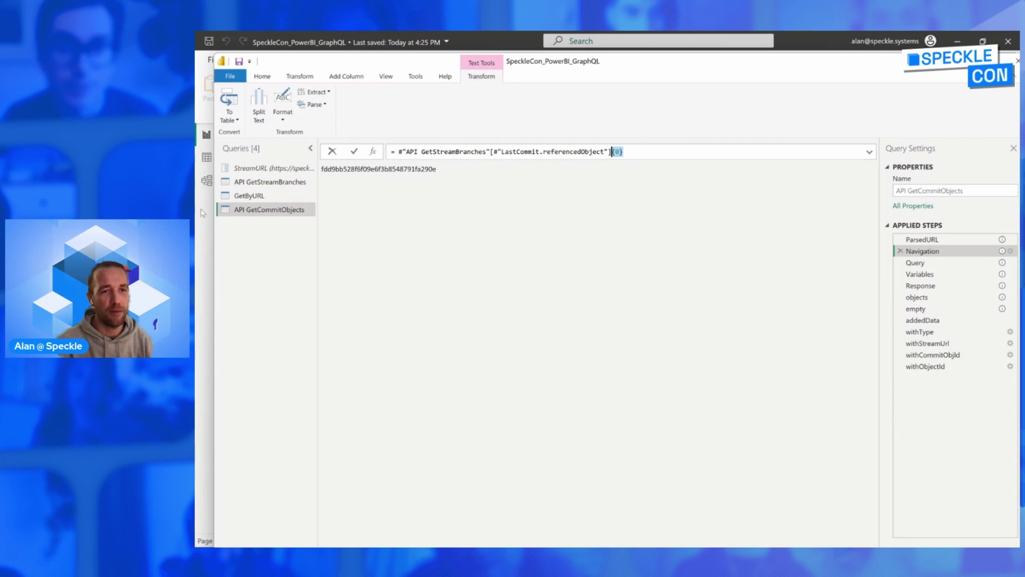
key(Escape)
- Check the main branch value in API GetStreamBranches, then return to API GetCommitObjects
click(259, 183)
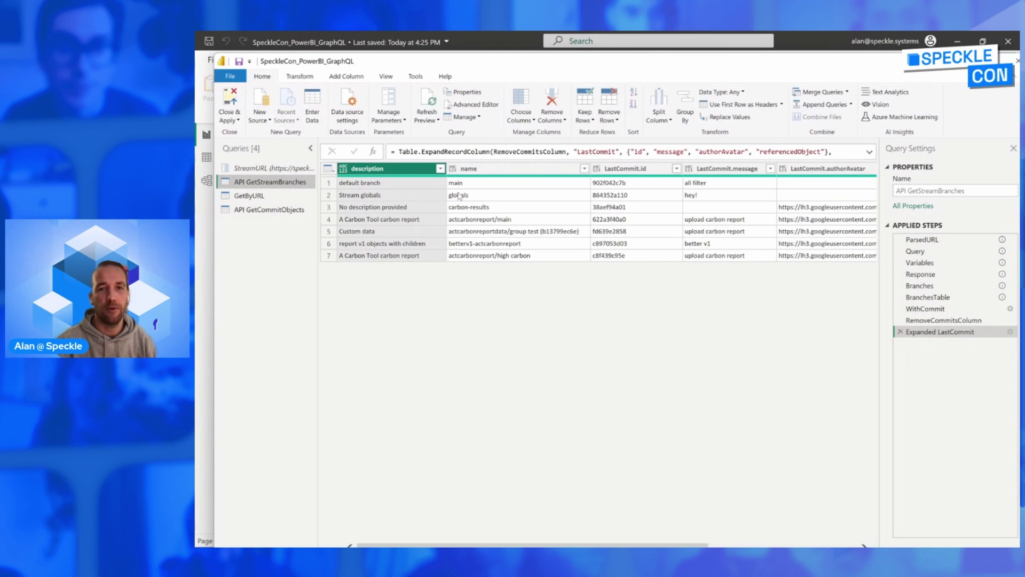
click(450, 185)
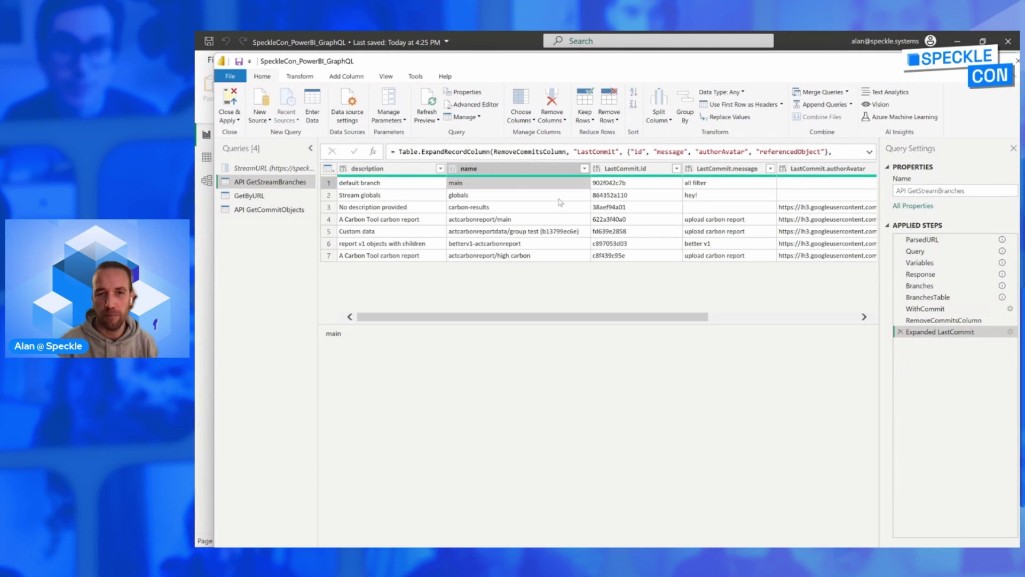
click(286, 211)
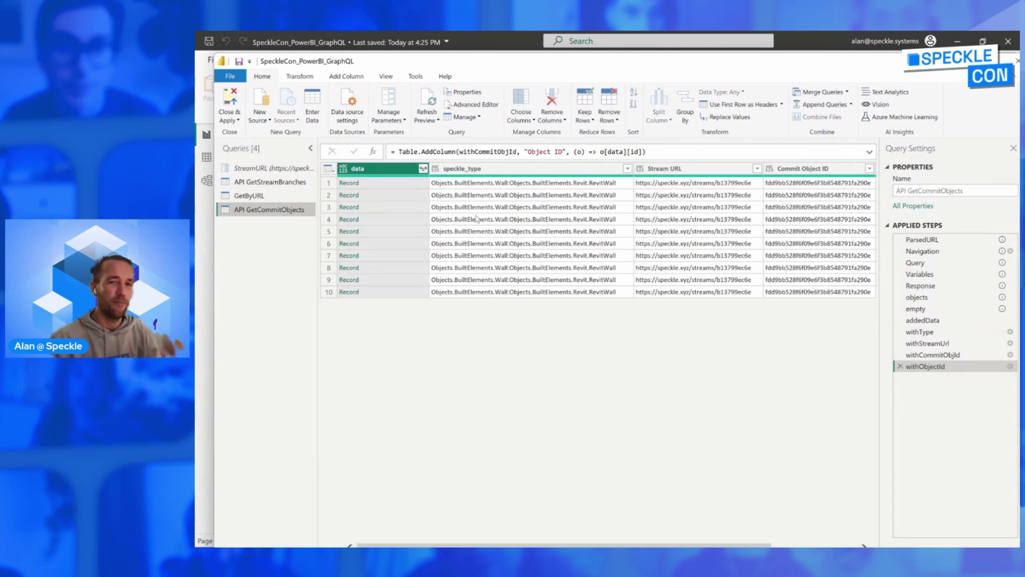
- Show the Query step and highlight the full GraphQL text, stream(id: $streamId) and object(id: $objectId) lines
click(915, 264)
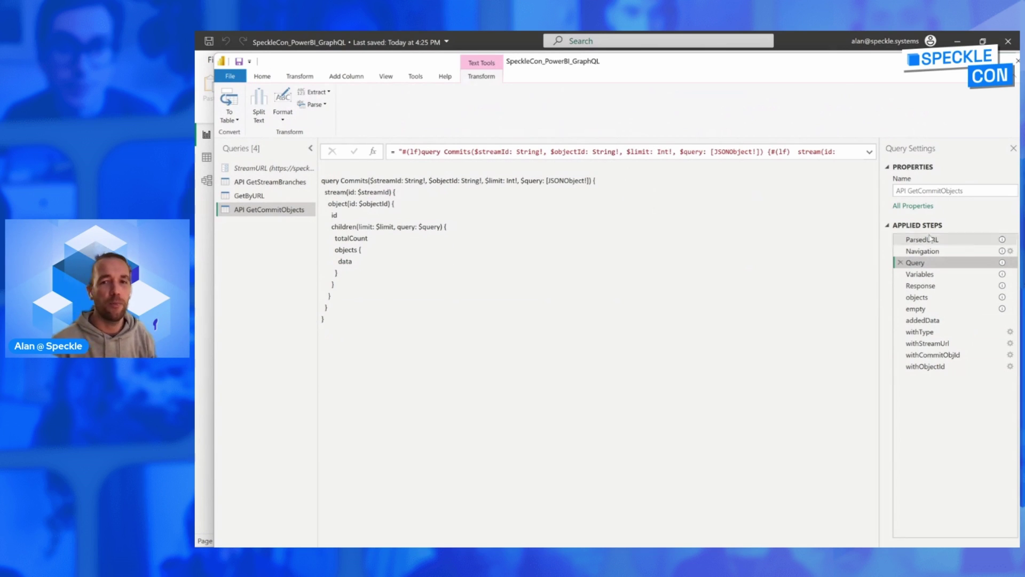
mouse_move(919, 254)
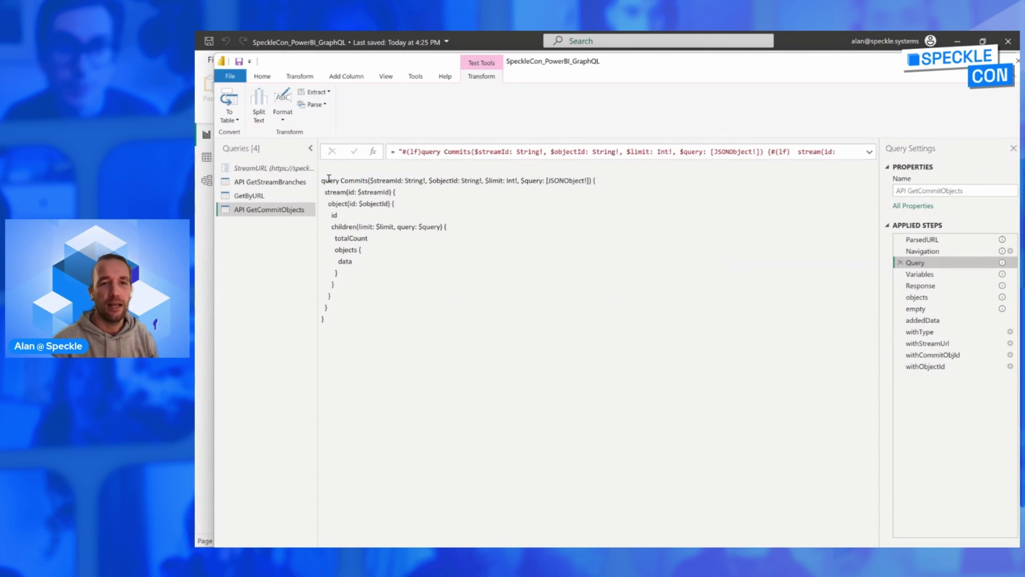
drag(322, 180, 399, 318)
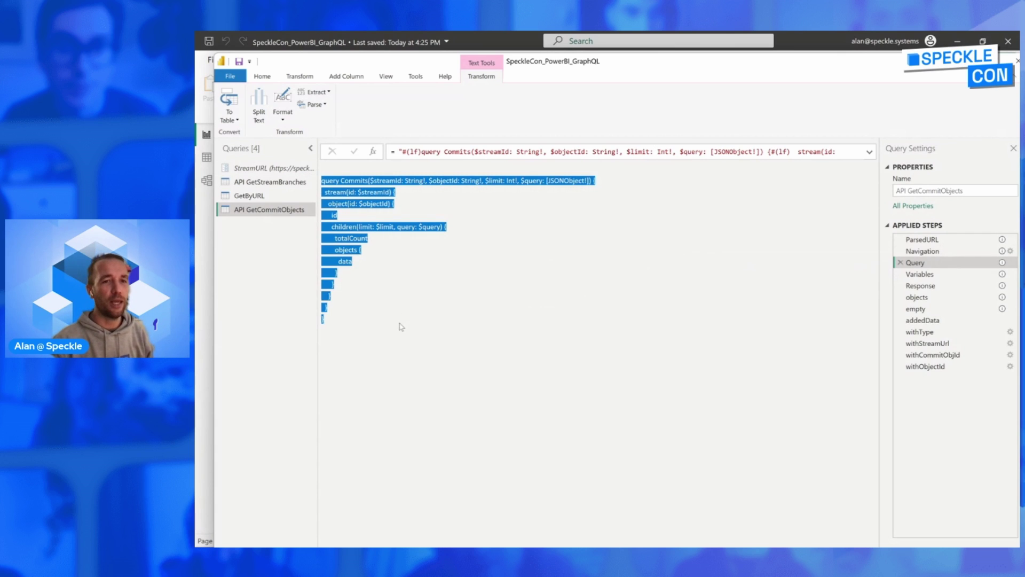
click(402, 327)
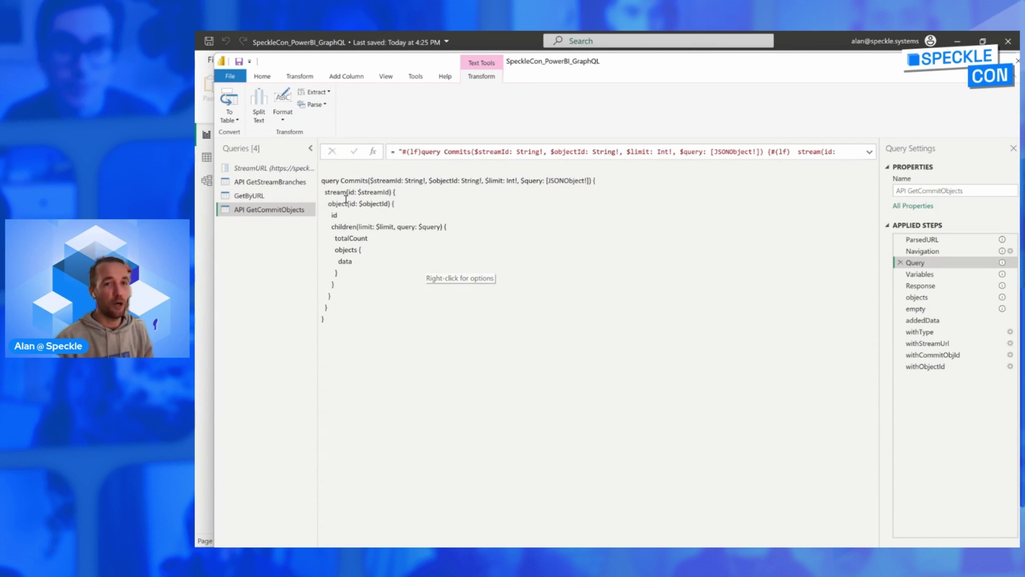
drag(325, 191, 394, 191)
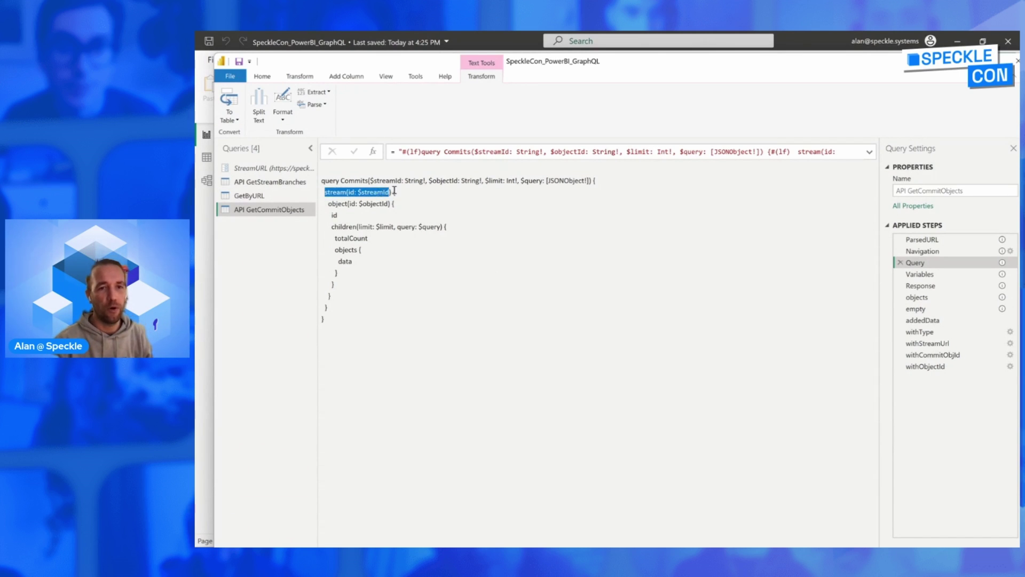
drag(328, 203, 395, 210)
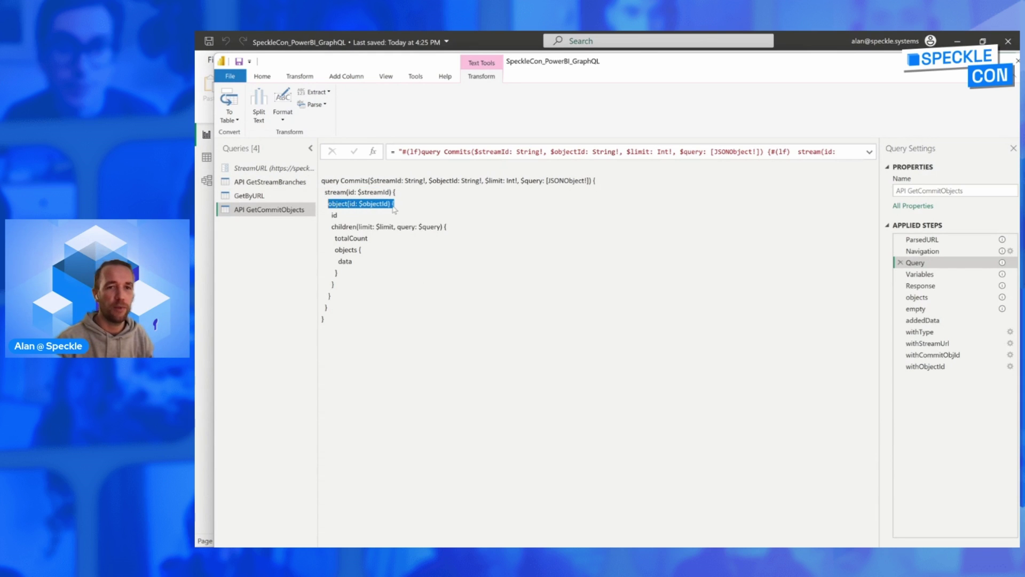
- Highlight the query's id field, children block and limit argument, then show the Variables step
click(337, 217)
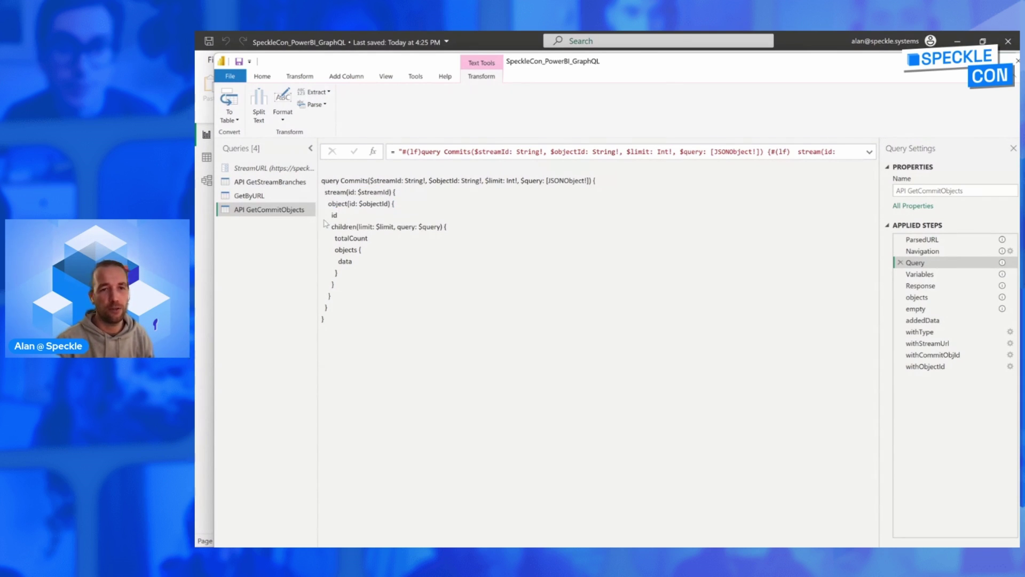
drag(328, 215, 343, 216)
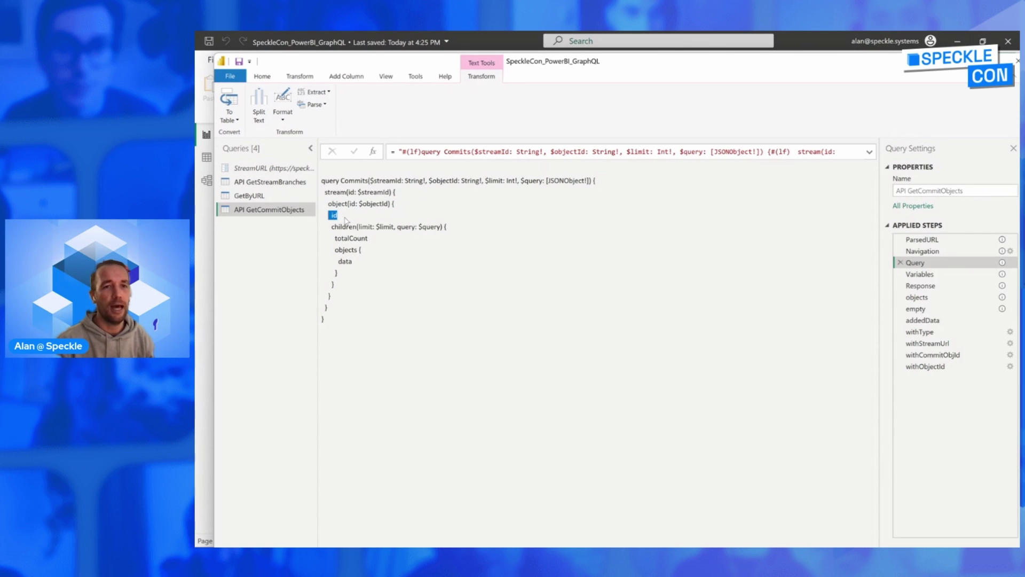
click(346, 220)
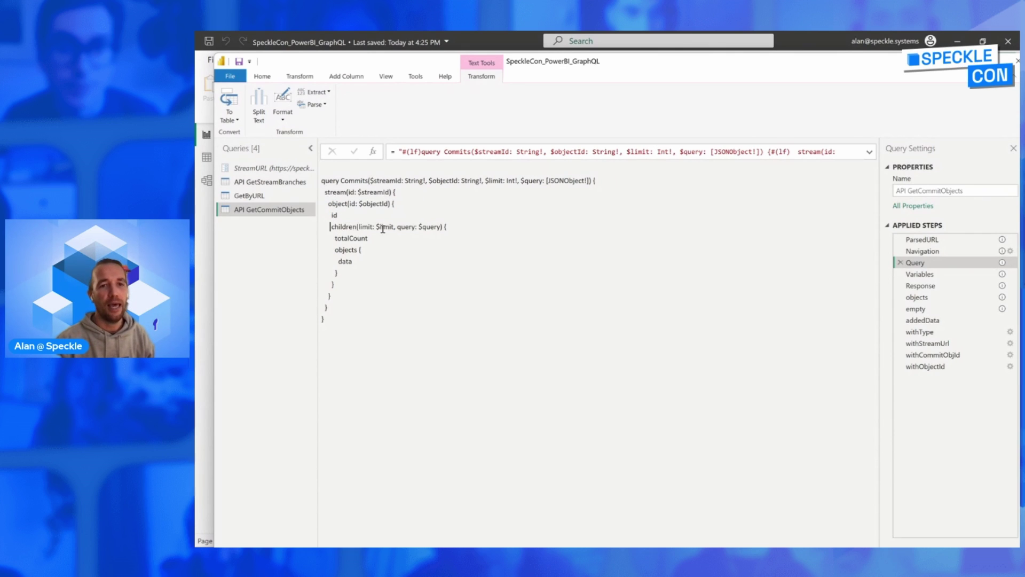
drag(329, 226, 420, 281)
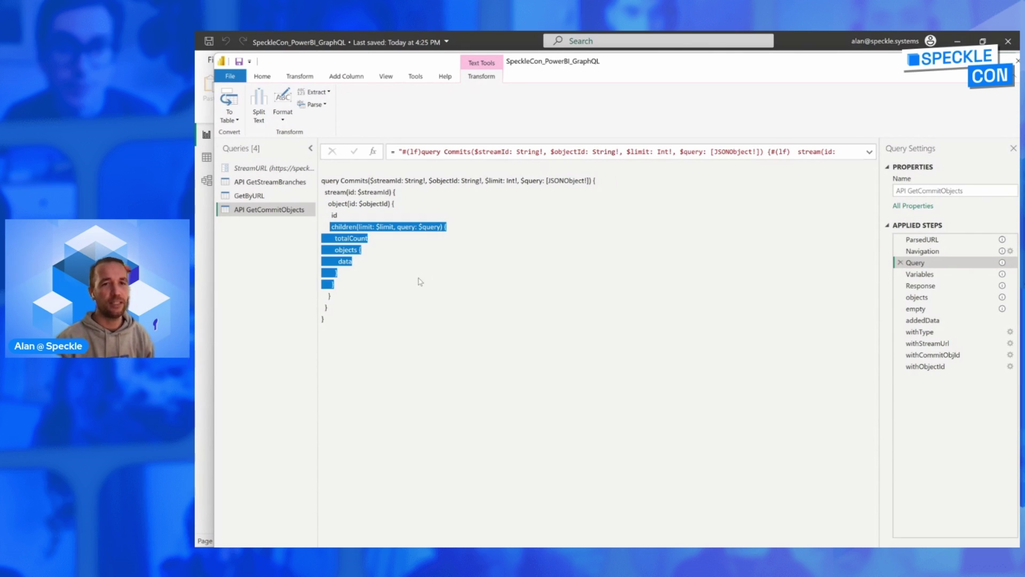
click(396, 283)
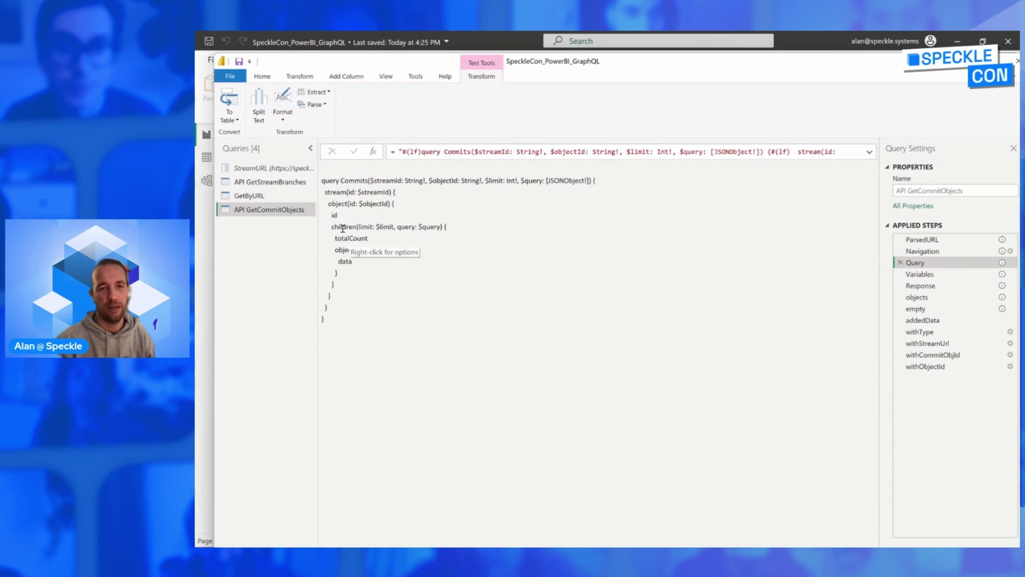
drag(359, 226, 443, 227)
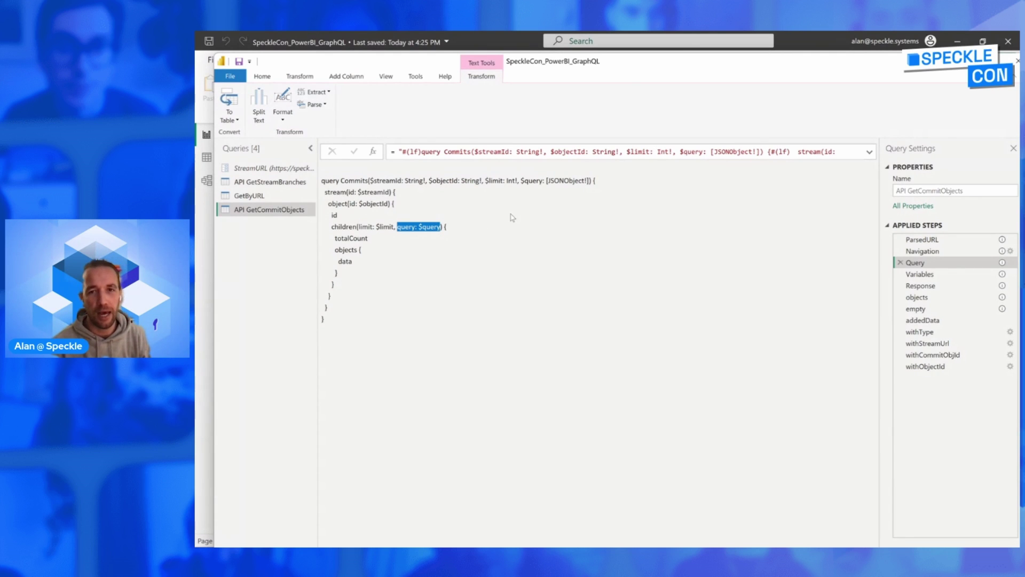
click(923, 275)
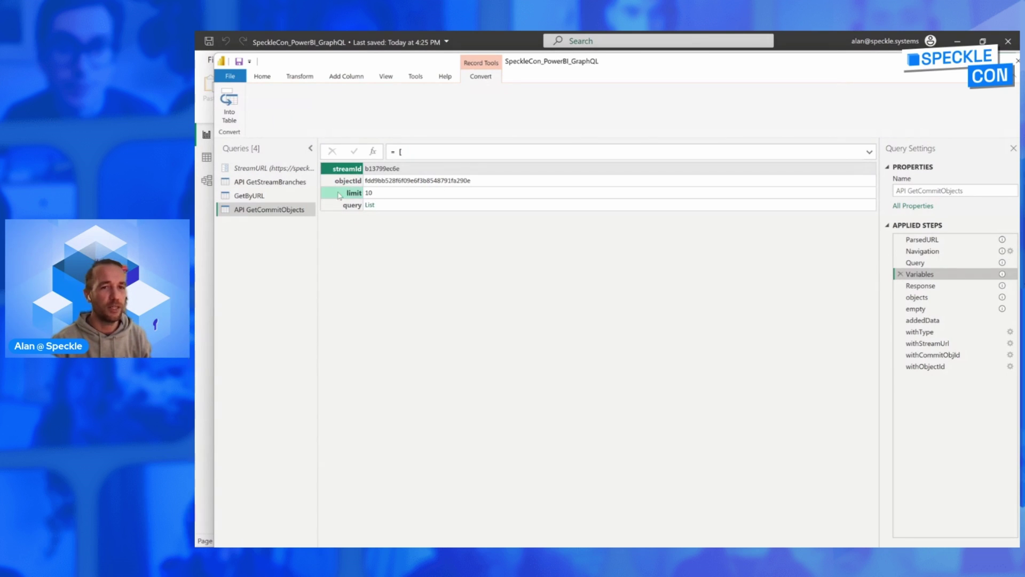
- Preview the query variable's list value but cancel adding a navigation step
click(369, 208)
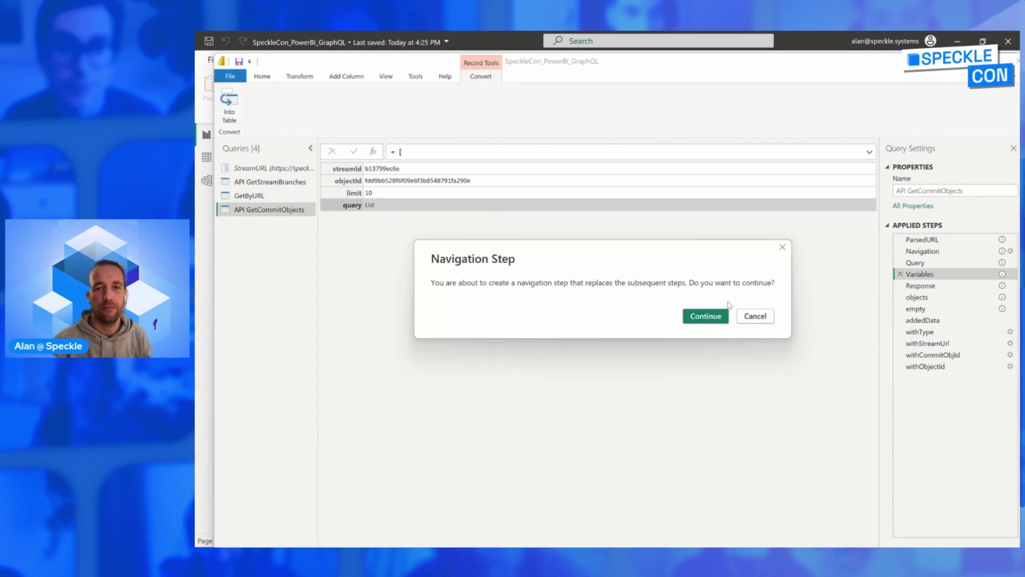
click(754, 317)
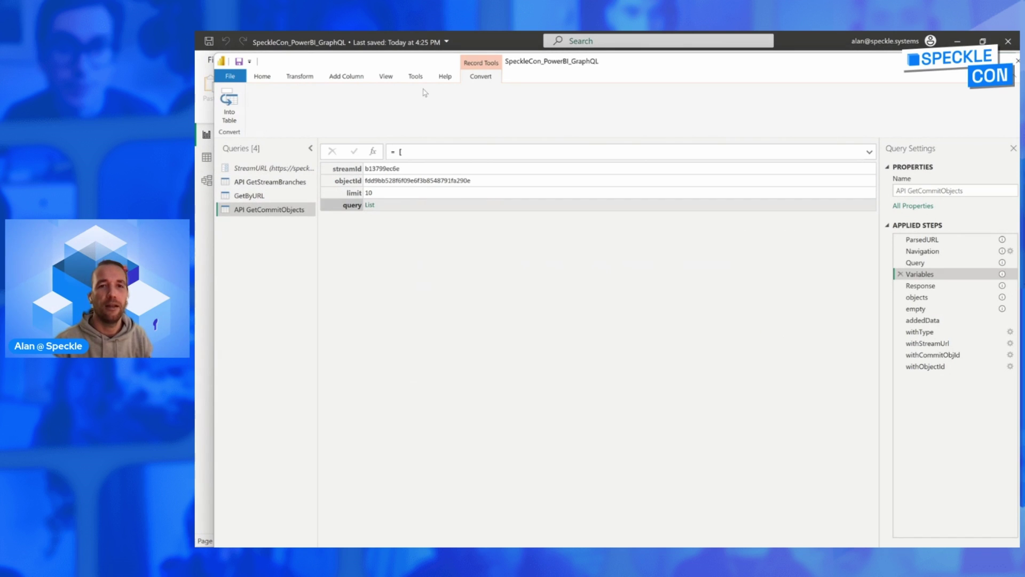
click(260, 76)
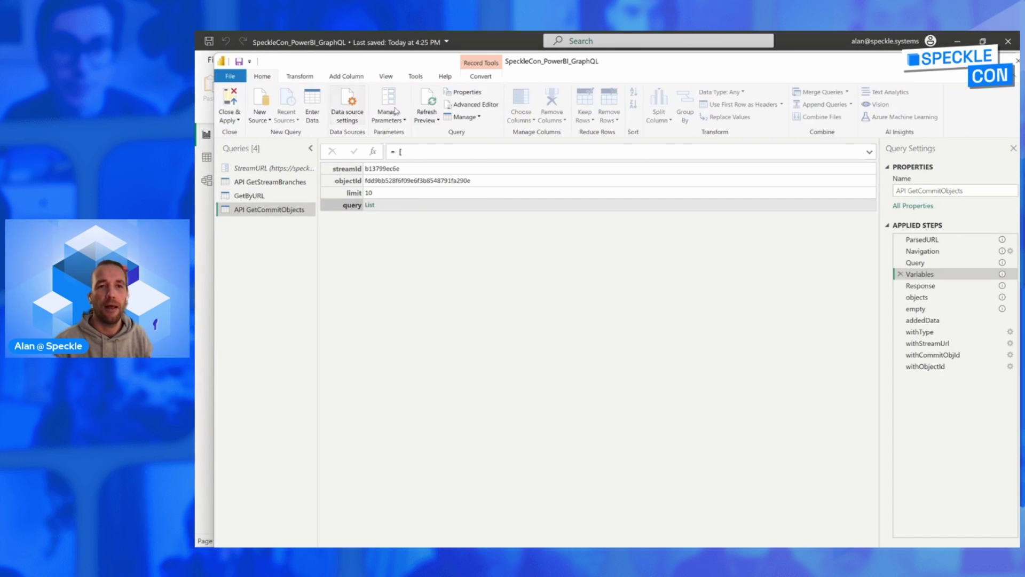
- Open the query's M code in the Advanced Editor and highlight the Variables block
click(472, 104)
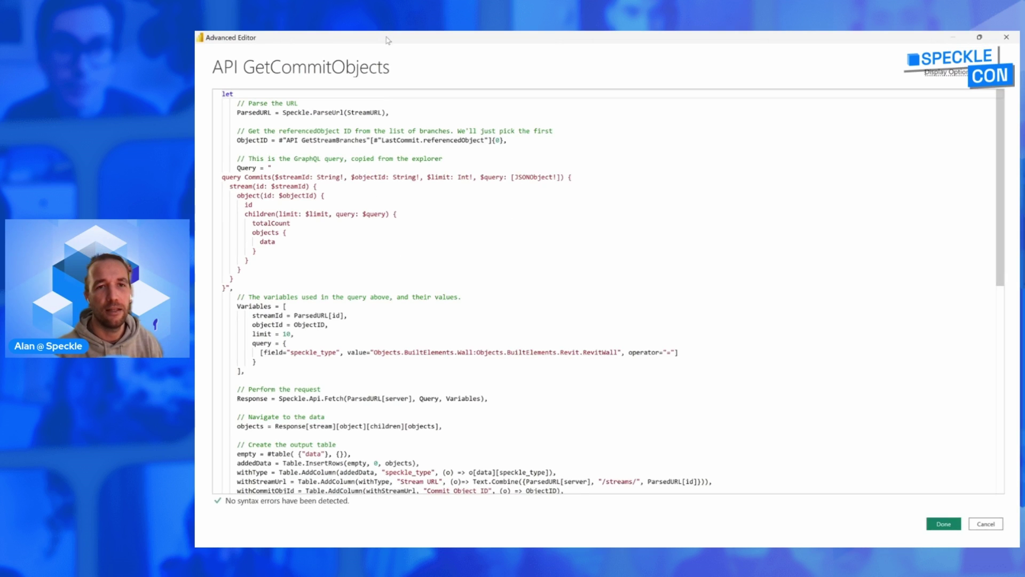
scroll(315, 282, down, 1)
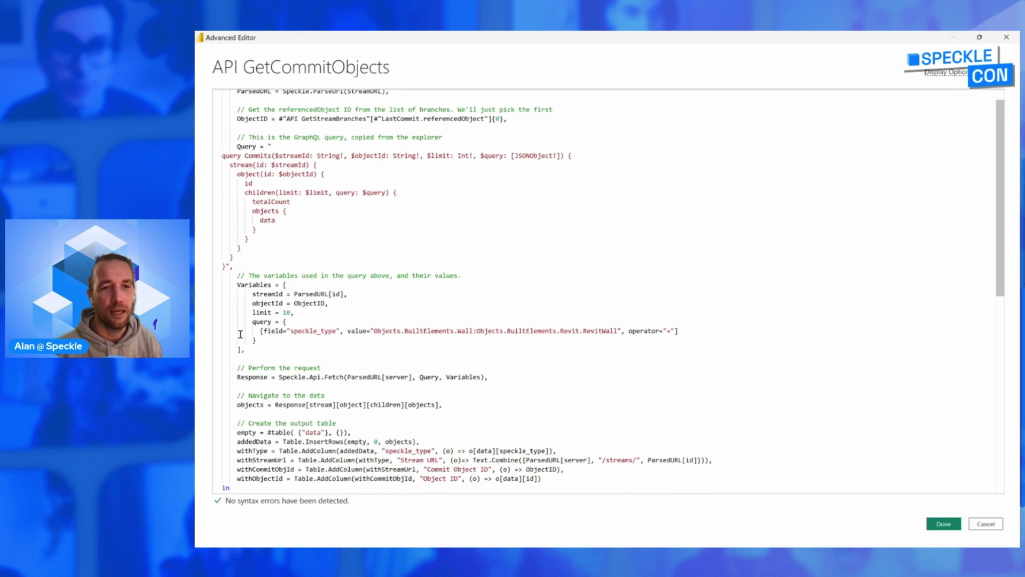
drag(271, 350, 213, 286)
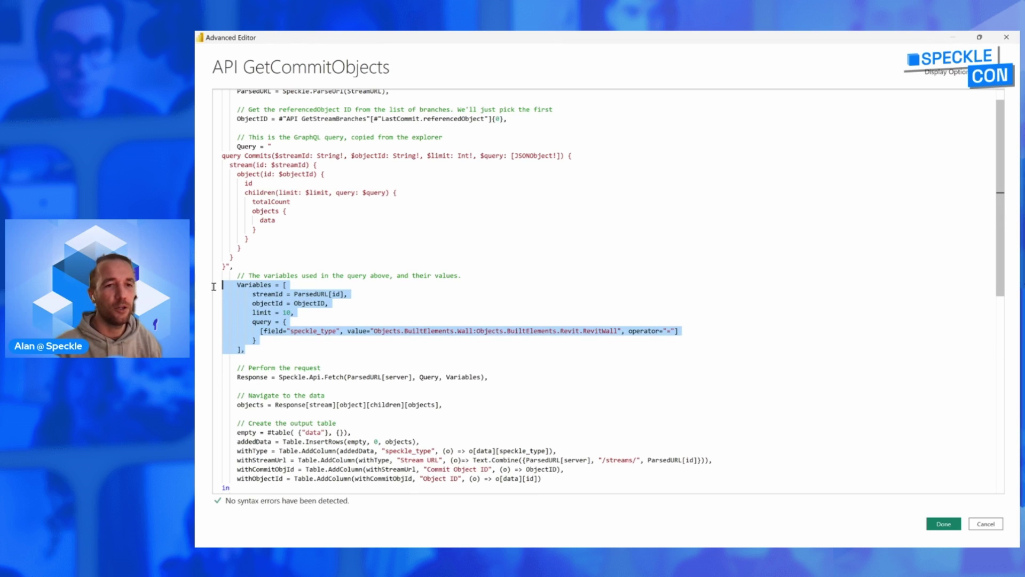
click(270, 343)
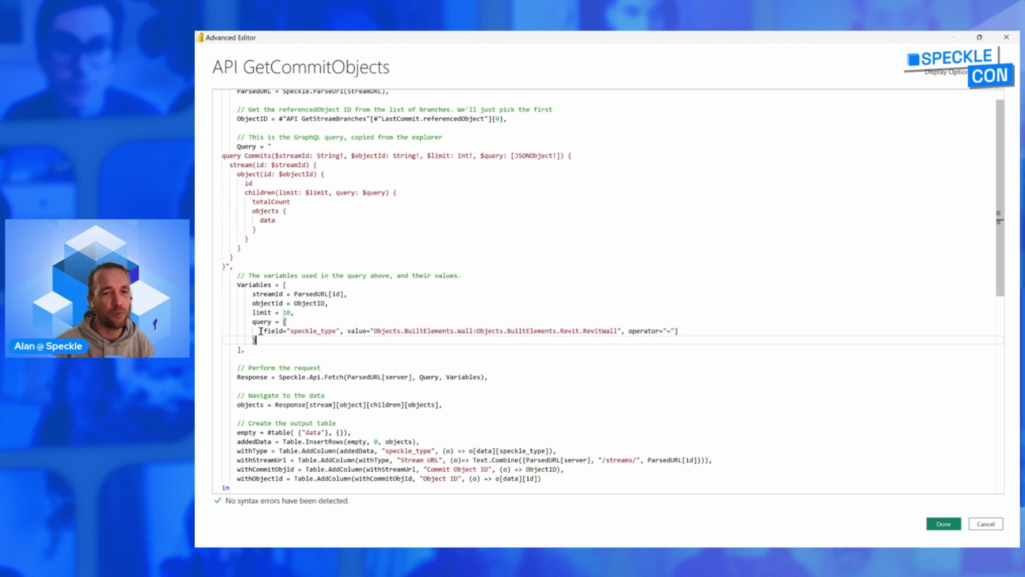
drag(258, 341, 210, 284)
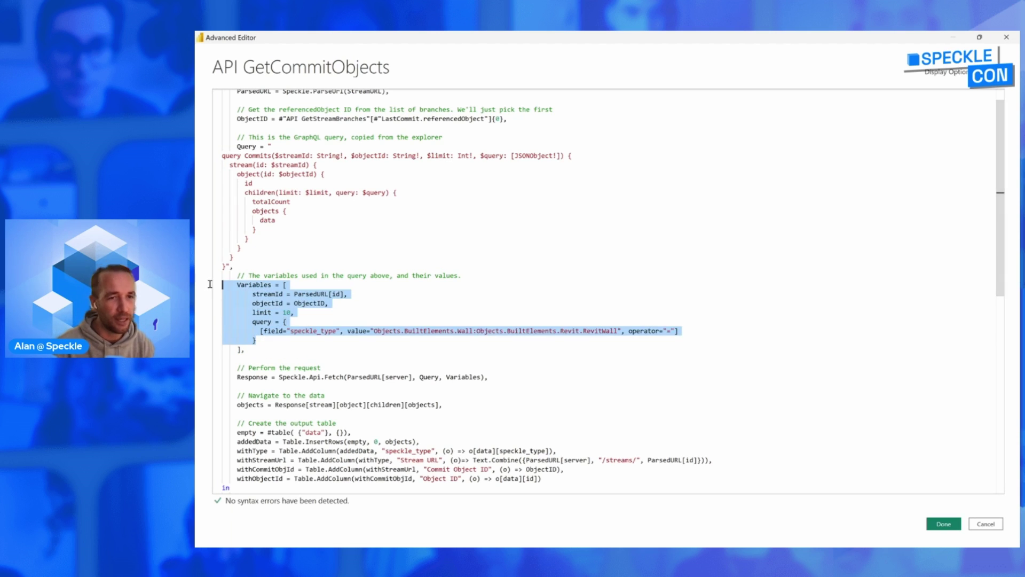
click(267, 343)
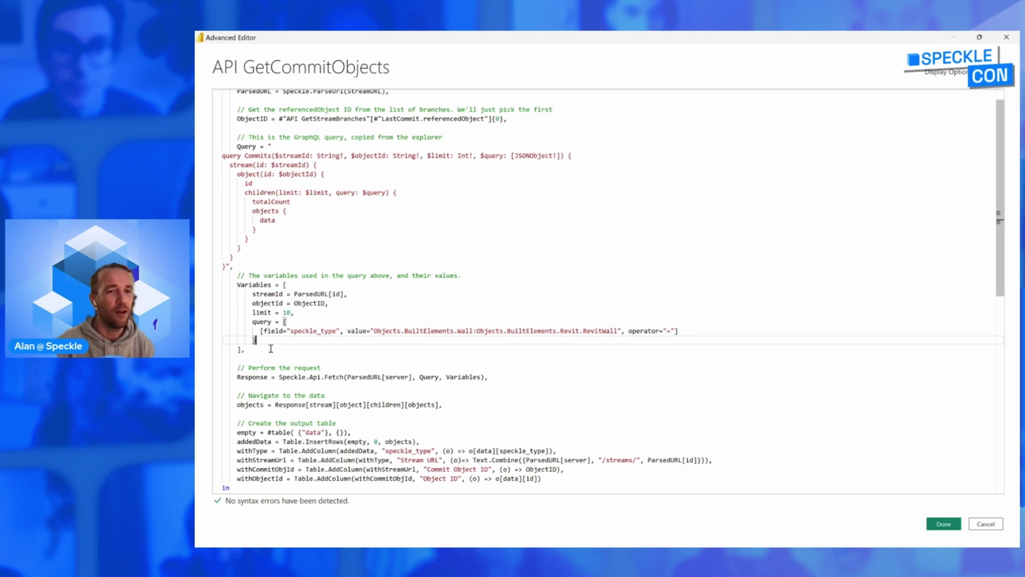
- Highlight the streamId, objectId and limit variables and the query filter list contents
click(279, 321)
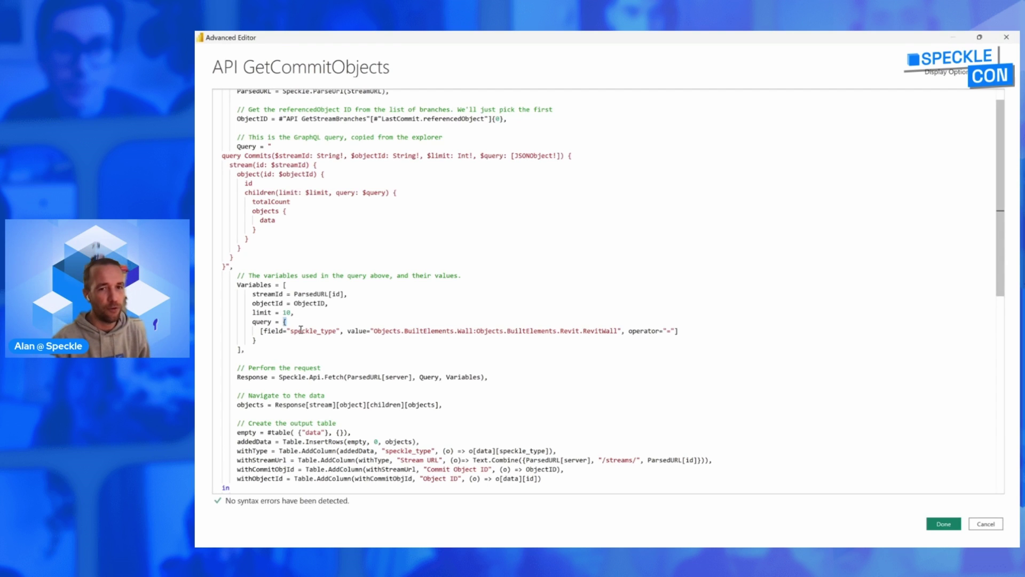
double_click(302, 331)
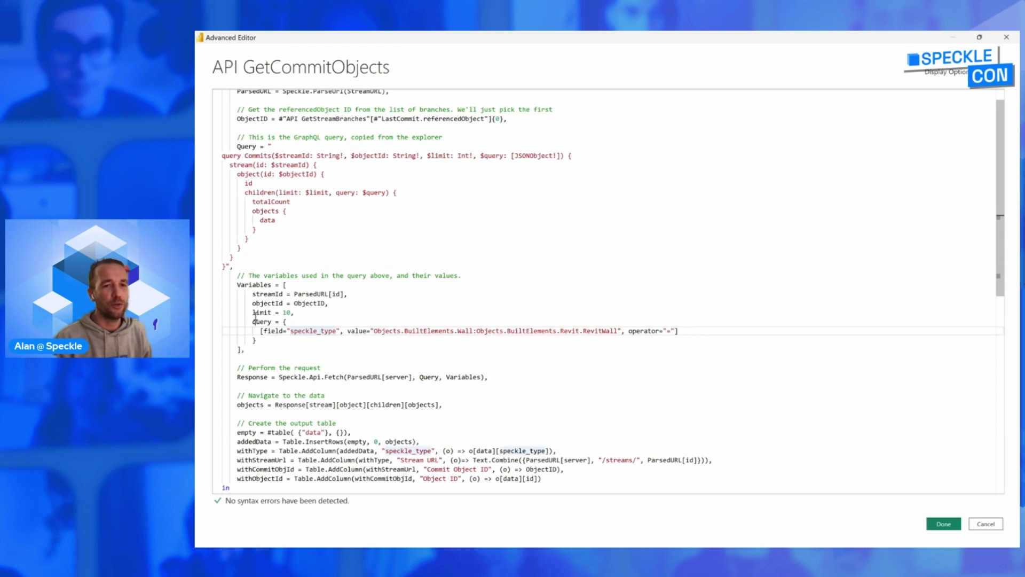
drag(288, 284, 283, 313)
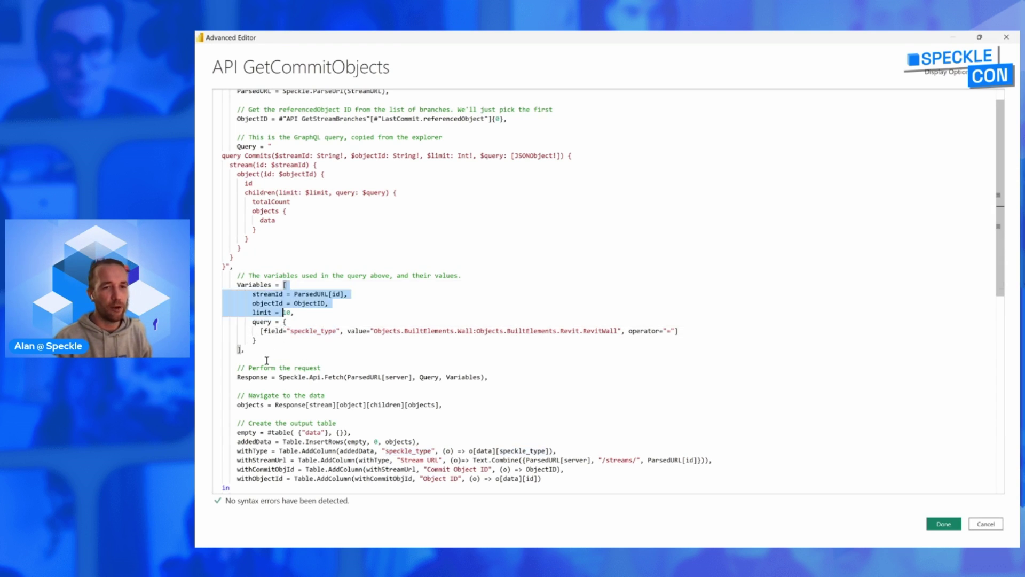
drag(265, 362, 263, 359)
click(268, 351)
double_click(262, 322)
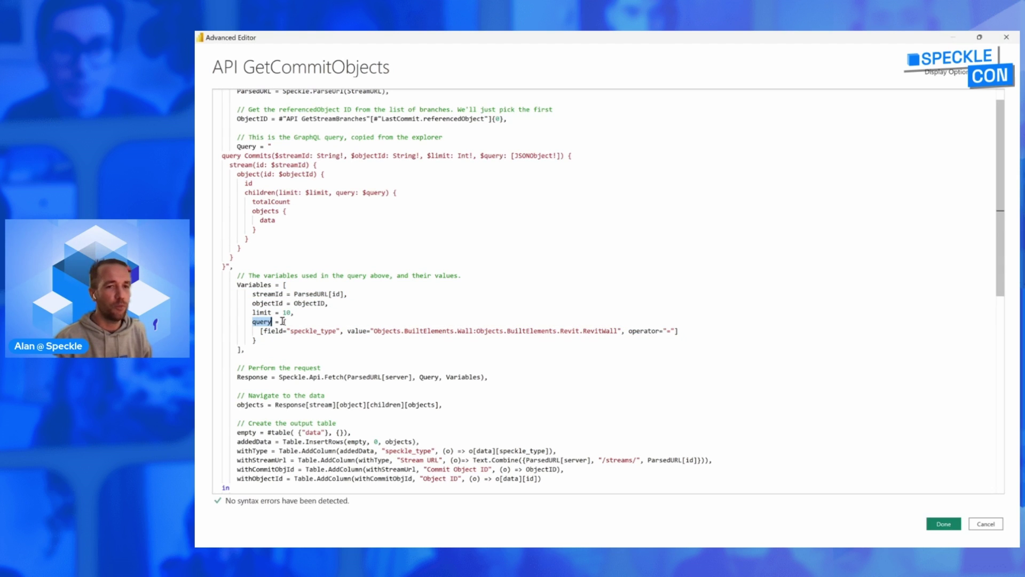
mouse_move(284, 321)
mouse_down()
mouse_move(272, 345)
mouse_move(283, 322)
mouse_move(279, 338)
mouse_up()
click(273, 346)
- Select the entire speckle_type filter line in the code
click(689, 331)
drag(688, 332, 421, 331)
click(260, 331)
key(shift+End)
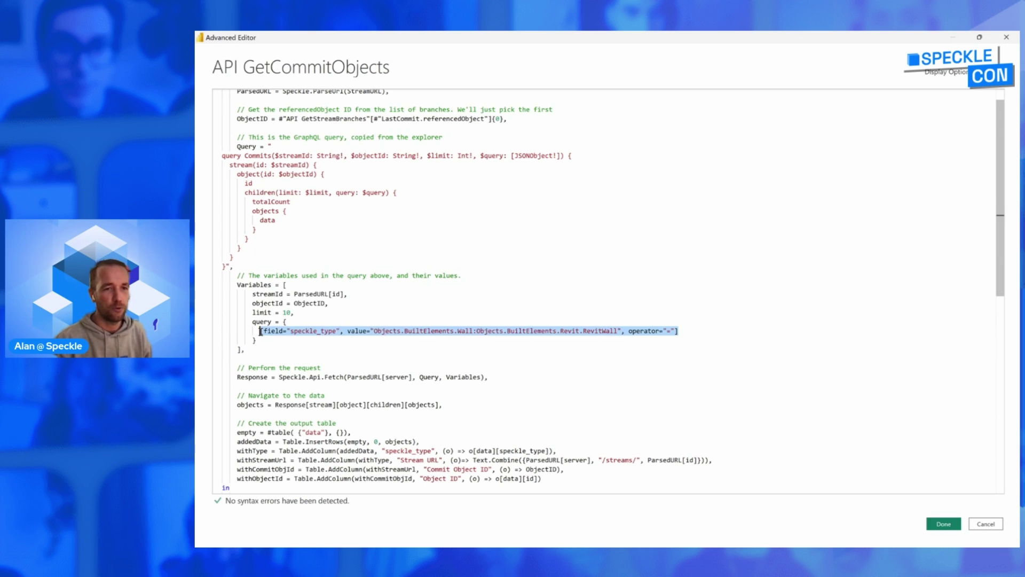
click(337, 361)
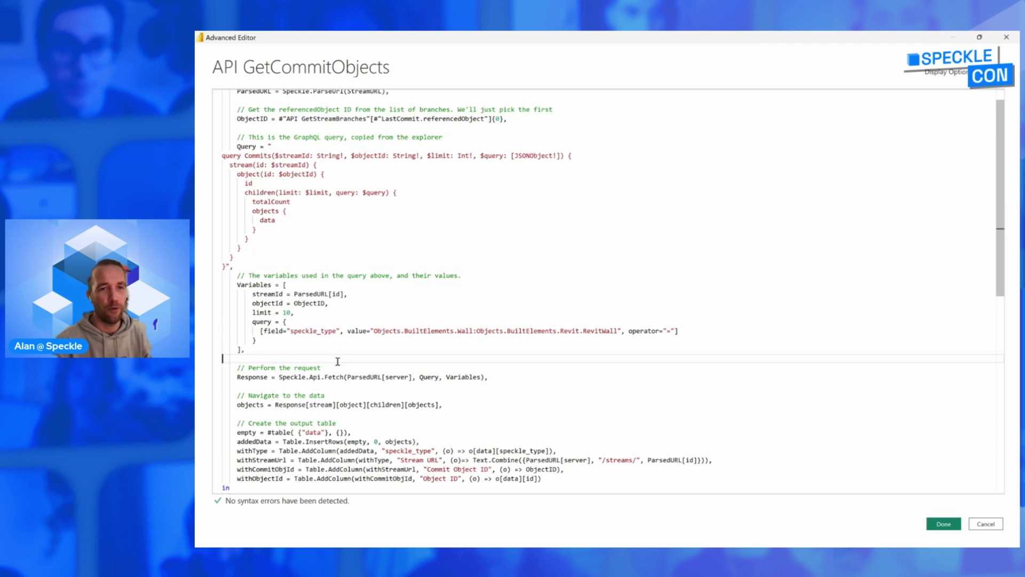
- Highlight the filter's field, speckle_type and value words and the full wall type value
double_click(271, 331)
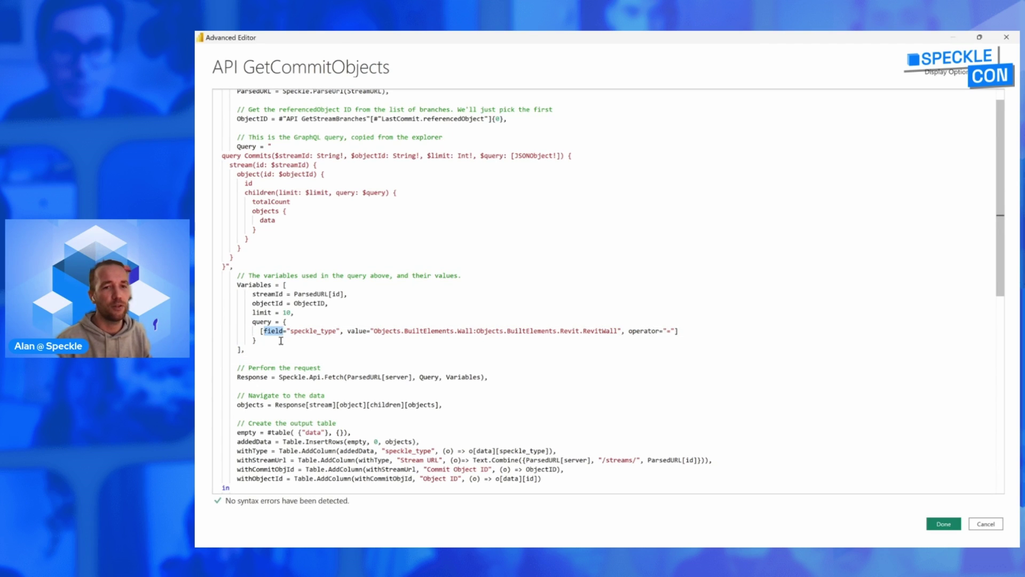
double_click(302, 331)
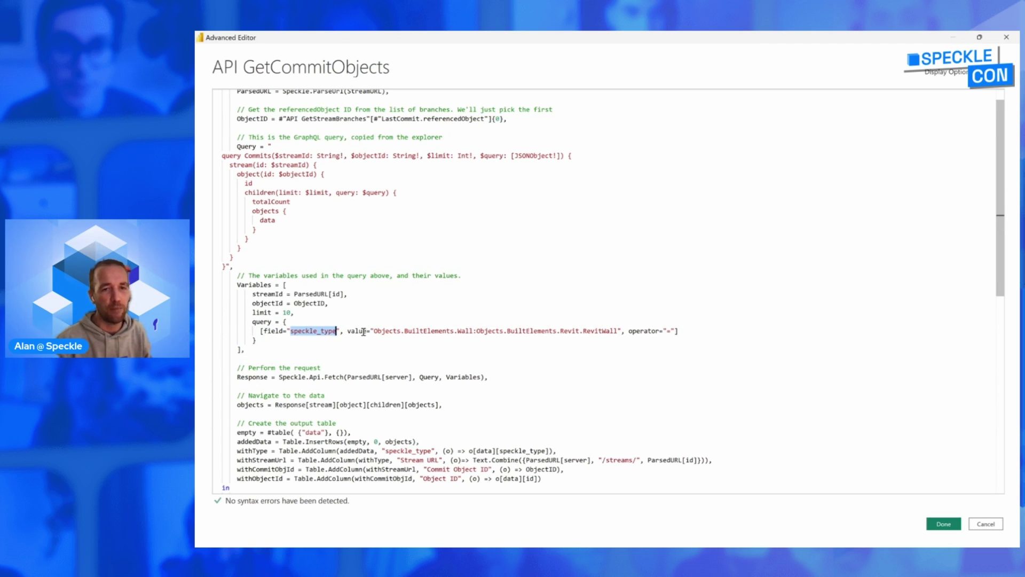
double_click(363, 331)
click(614, 331)
key(ctrl+shift+Left)
key(ctrl+shift+Left)
key(ctrl+shift+Left)
key(ctrl+shift+Left)
key(ctrl+shift+Left)
key(ctrl+shift+Left)
key(ctrl+shift+Left)
key(ctrl+shift+Left)
key(ctrl+shift+Left)
key(ctrl+shift+Left)
key(ctrl+shift+Left)
key(ctrl+shift+Left)
key(ctrl+shift+Left)
key(shift+Left)
key(shift+Left)
key(shift+Right)
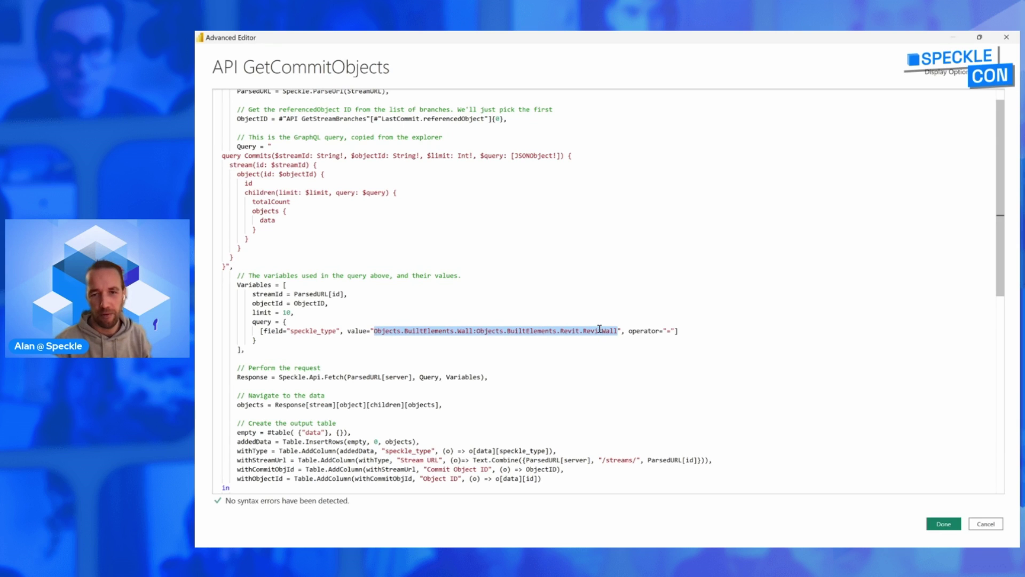
- Highlight the "=" operator, the RevitWall type value and the limit of 10 objects
double_click(670, 330)
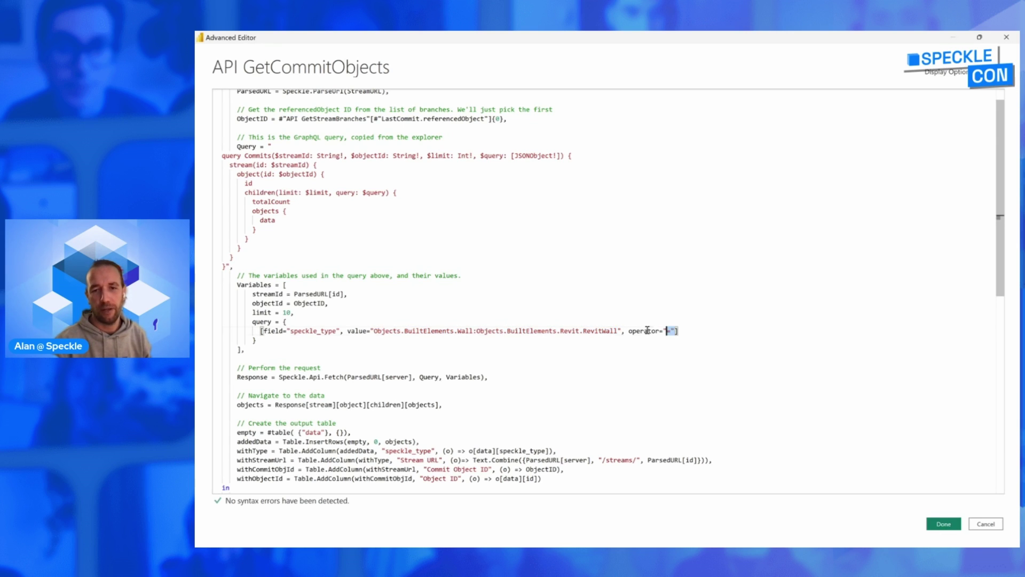
drag(675, 331, 631, 330)
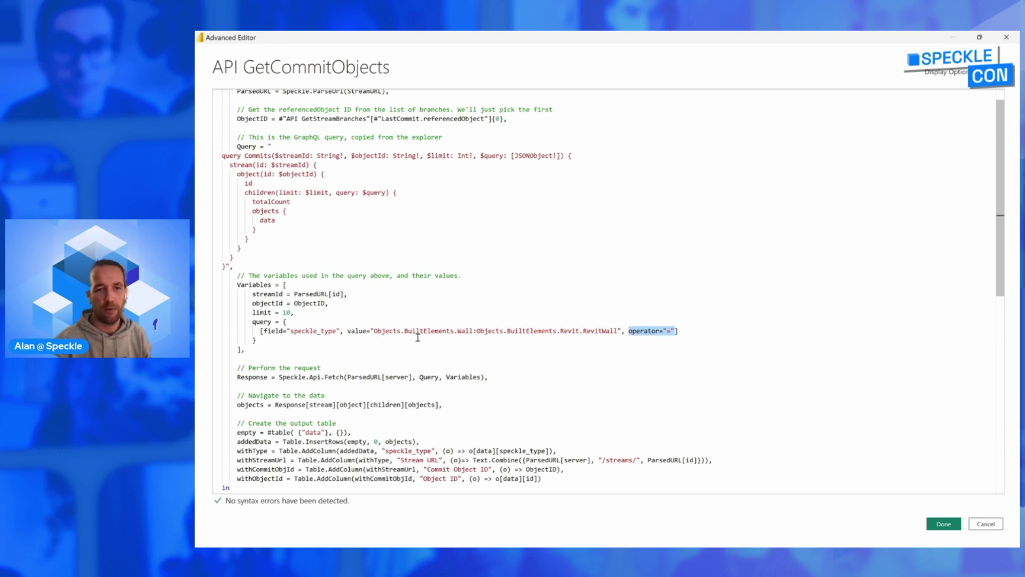
drag(374, 331, 617, 330)
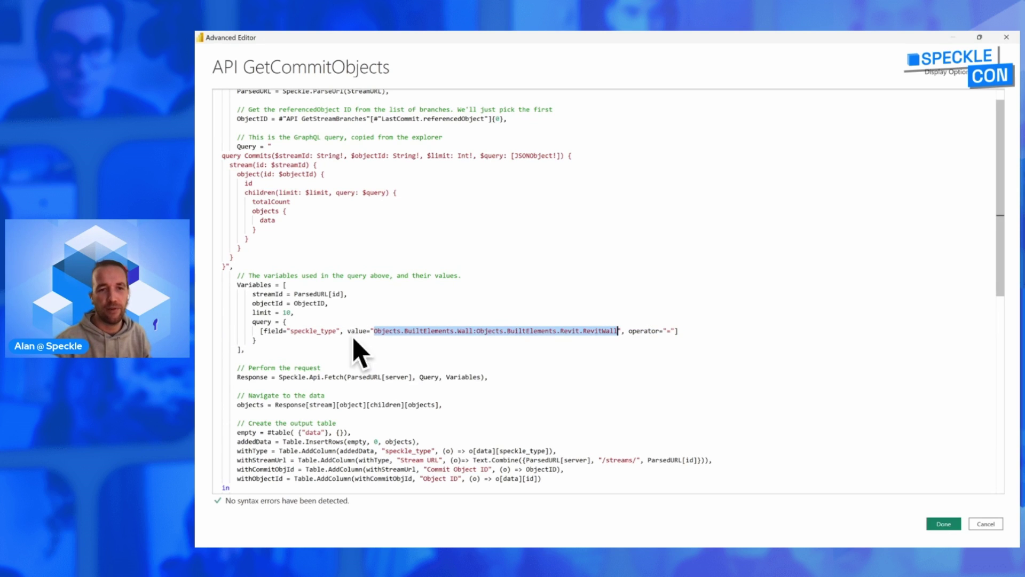
double_click(288, 312)
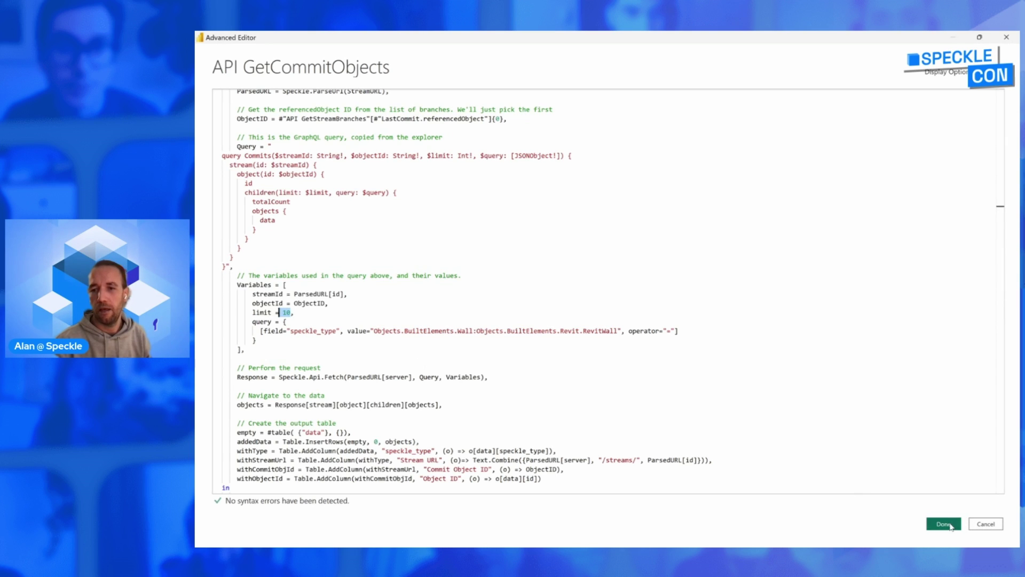
- Close the code editor and inspect the Response step's Speckle.Api.Fetch formula
click(946, 524)
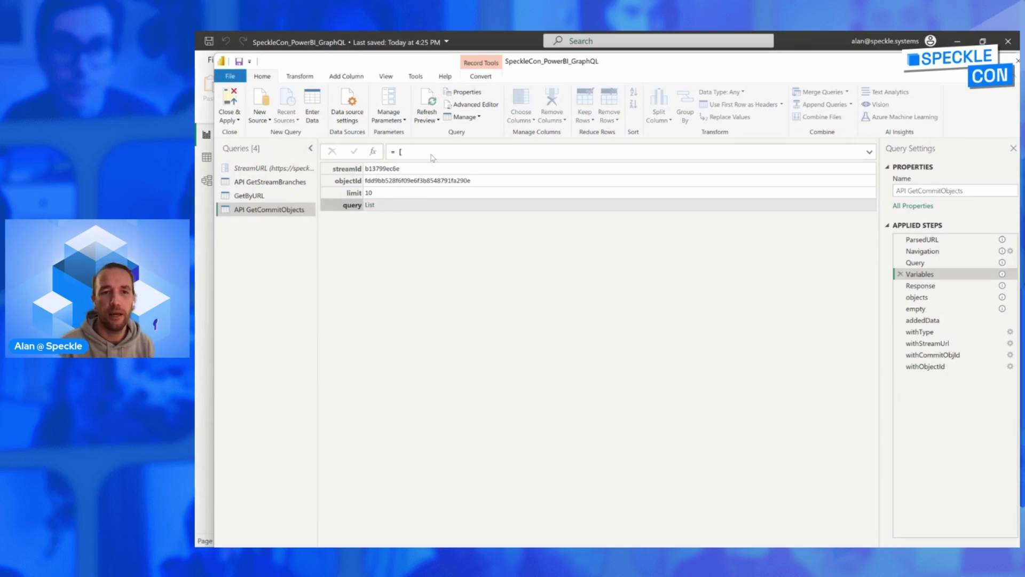
click(929, 287)
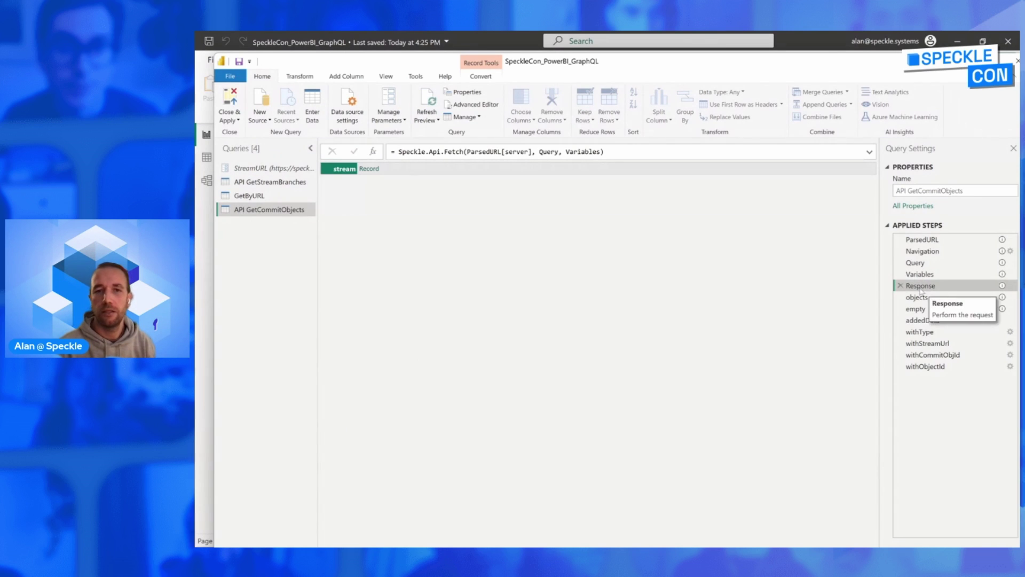
click(401, 152)
drag(399, 153, 475, 152)
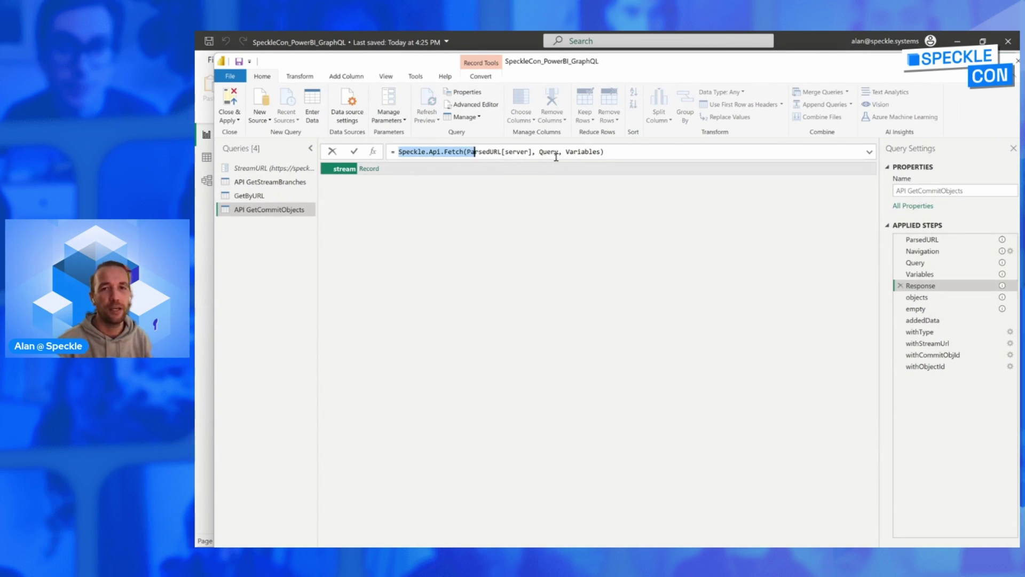
drag(562, 158, 614, 153)
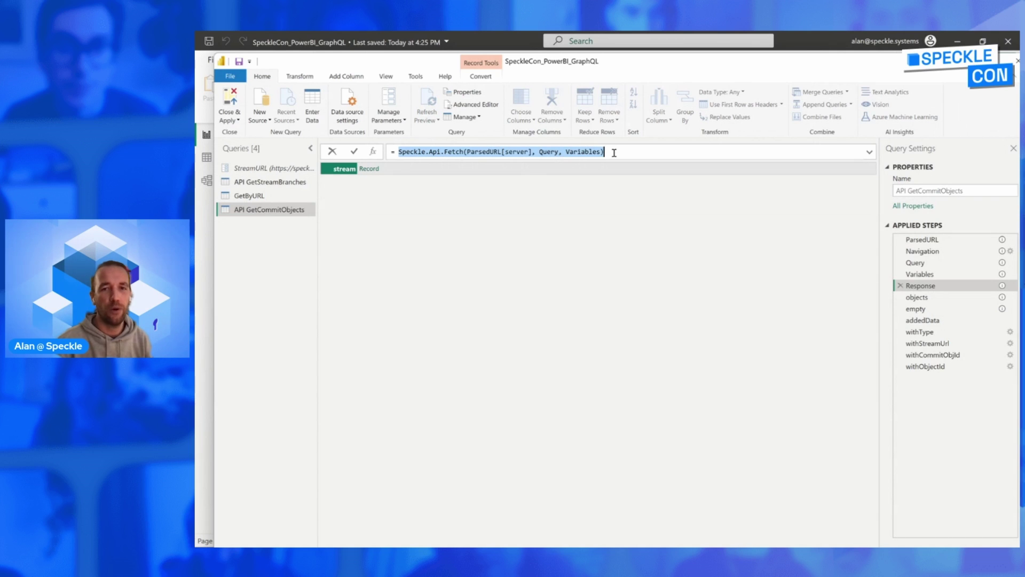
click(912, 298)
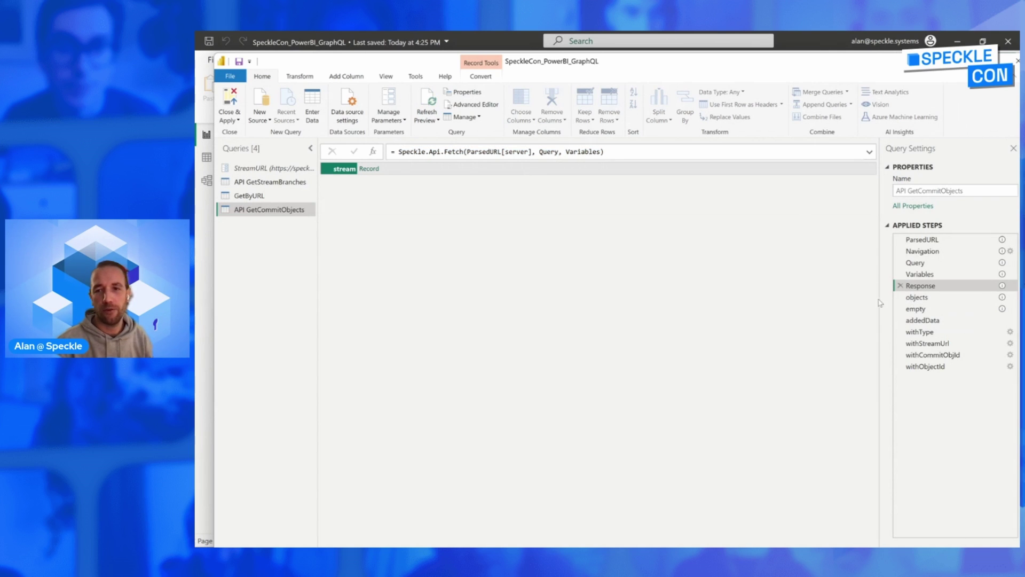
- Step through the objects, empty and addedData steps, previewing the first record
click(924, 298)
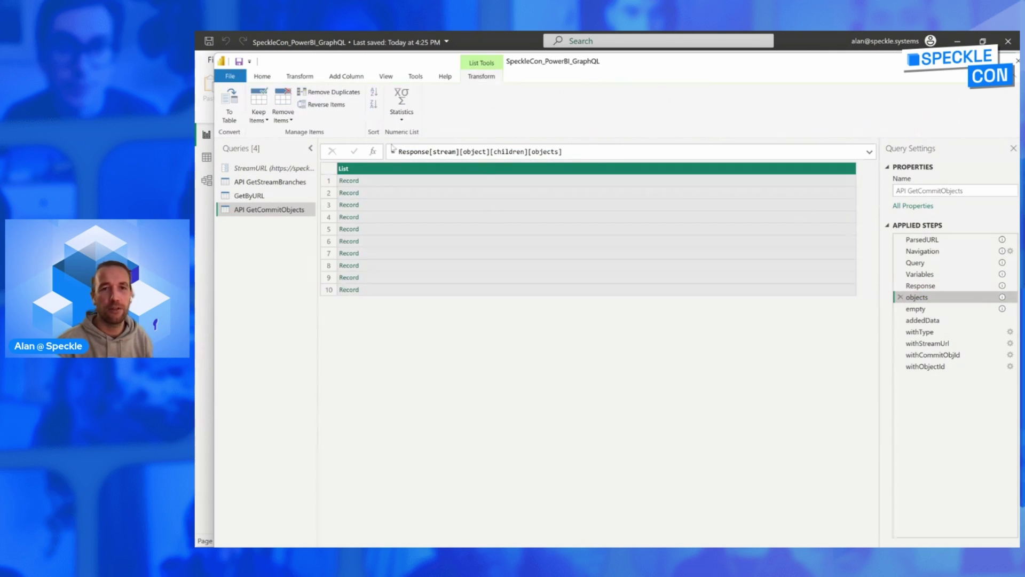
click(389, 185)
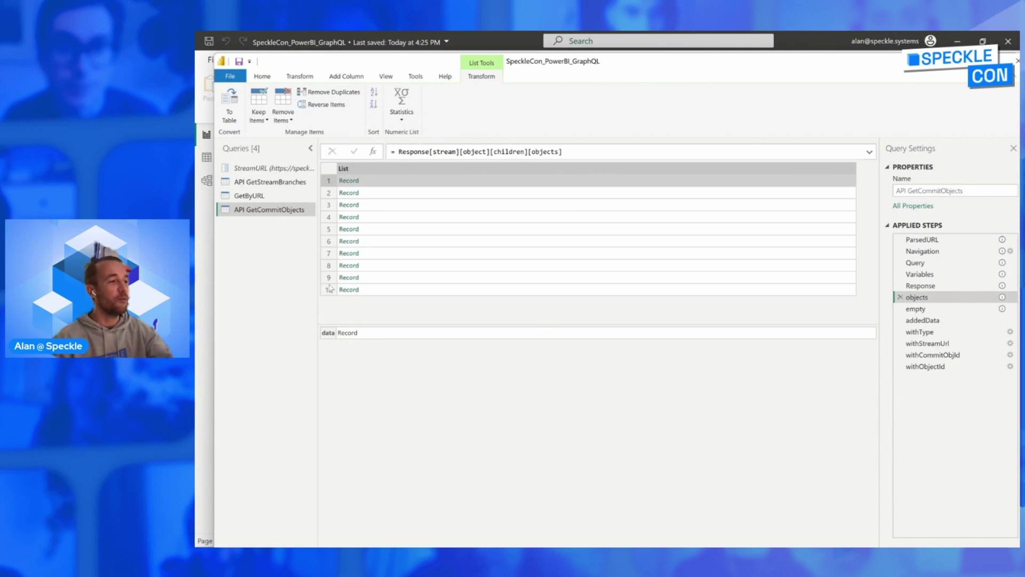
click(924, 309)
click(920, 323)
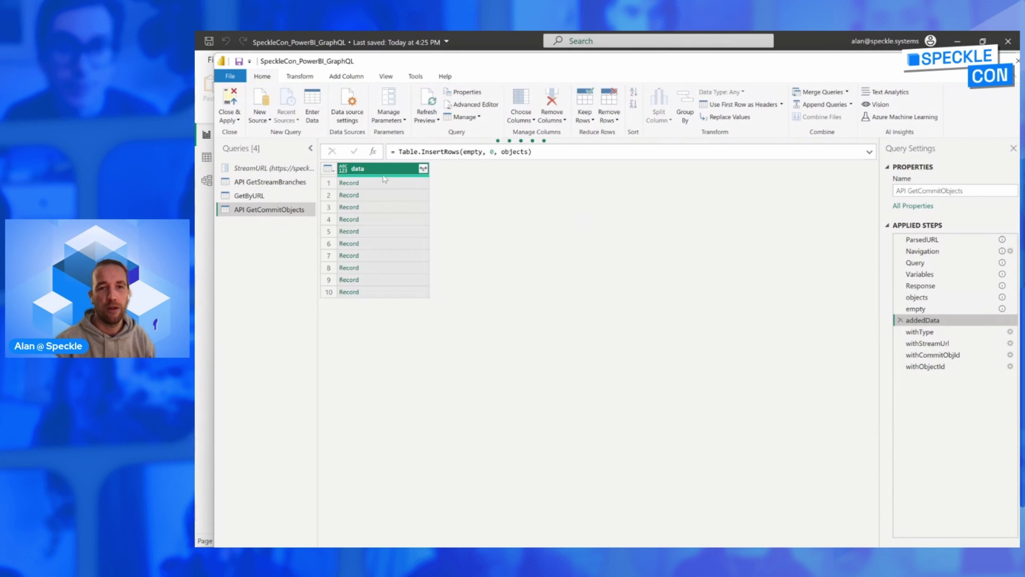
- Preview the first wall record's fields, then view the final withObjectId step's table
click(385, 182)
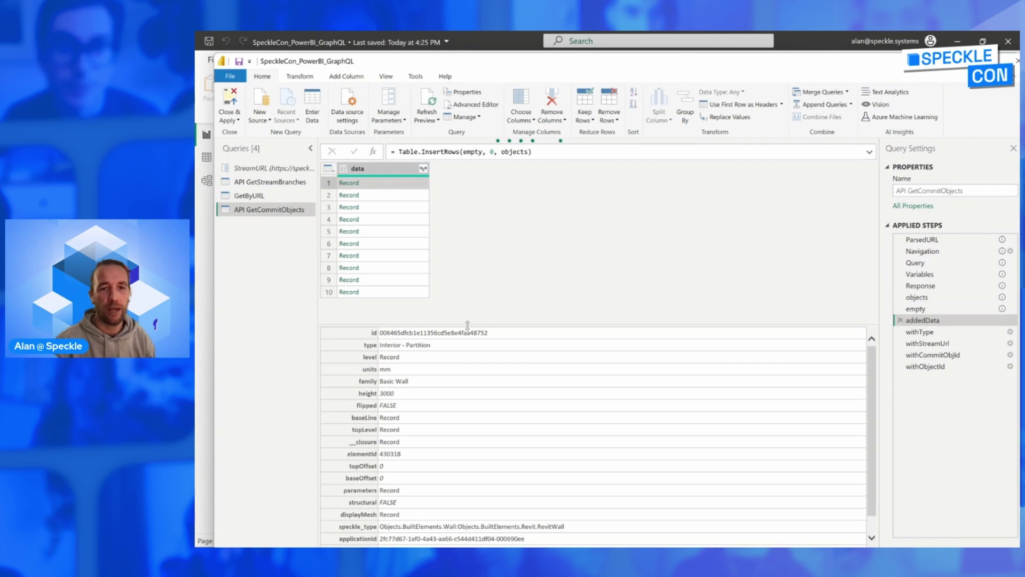
drag(468, 325, 458, 216)
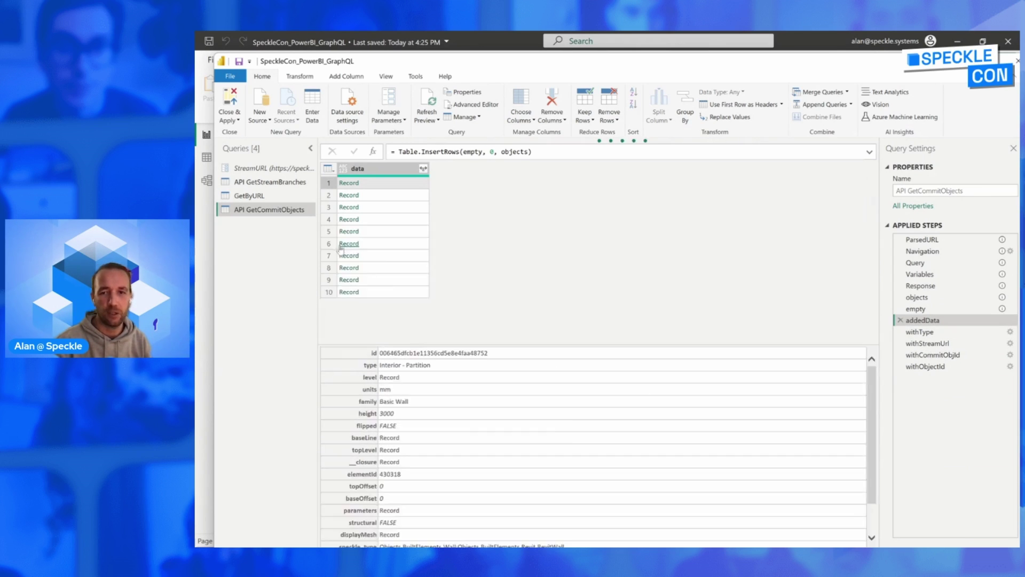
click(926, 367)
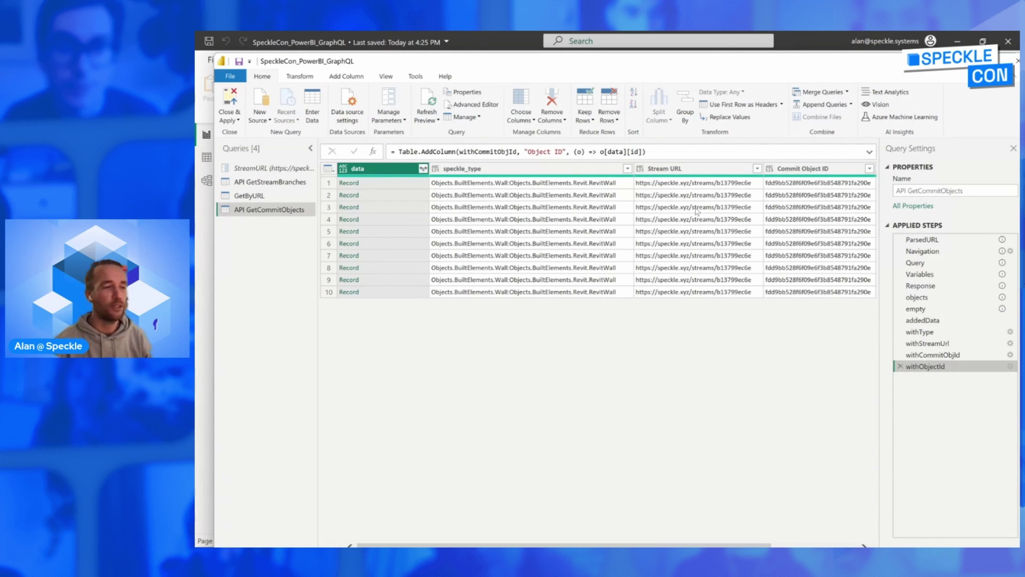
- Point out the Stream URL, Commit Object ID and Object ID columns
click(641, 169)
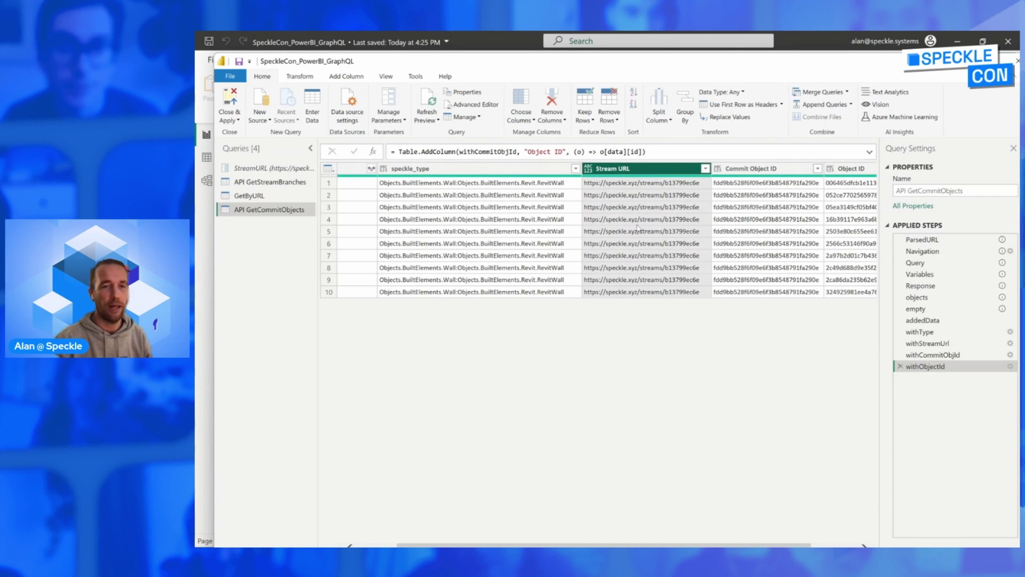
scroll(685, 226, right, 2)
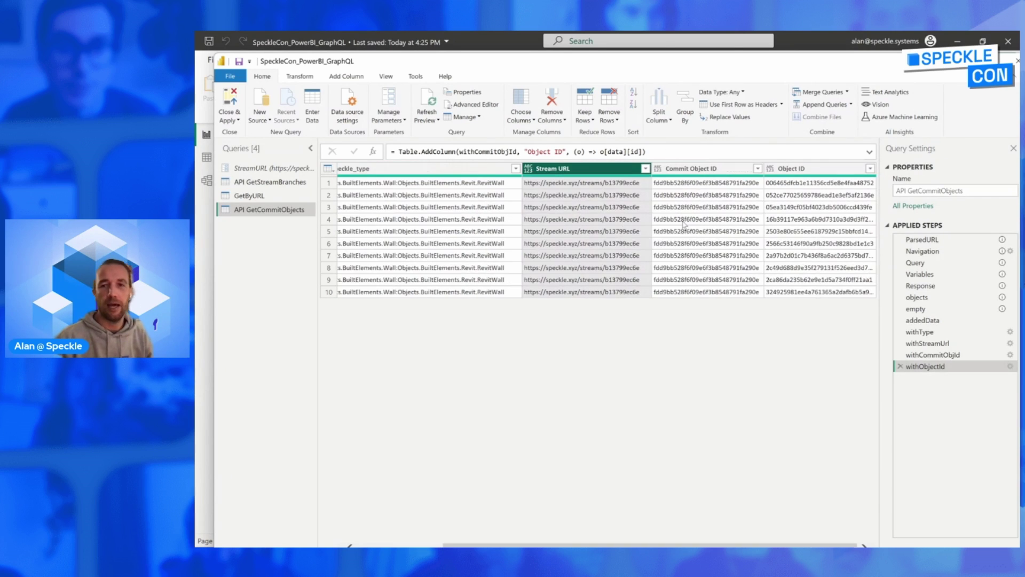
click(694, 169)
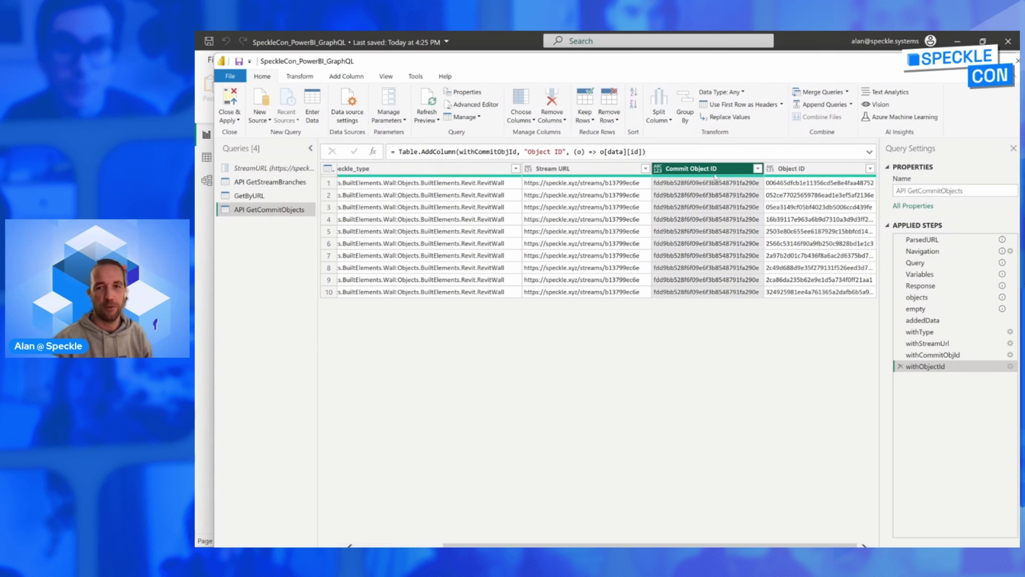
click(846, 168)
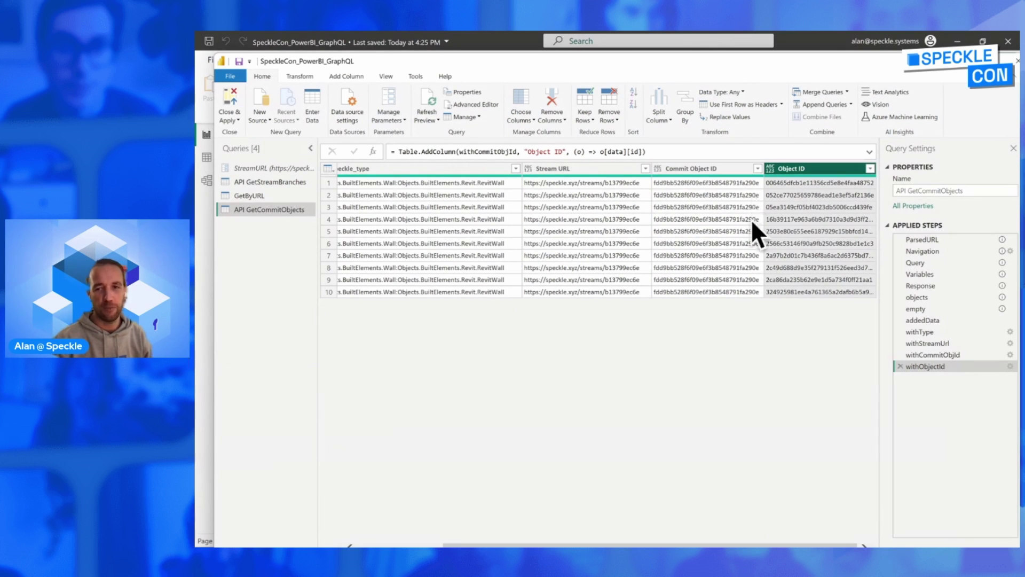
- Move the query editor down to reveal the report and select the Speckle 3D visual
scroll(598, 205, left, 4)
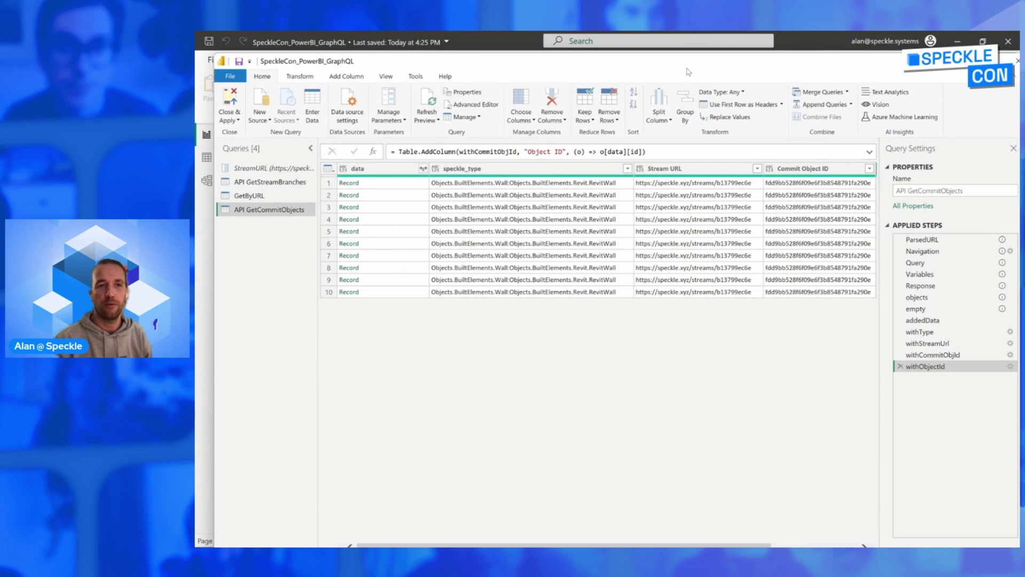
drag(689, 68, 670, 545)
click(599, 239)
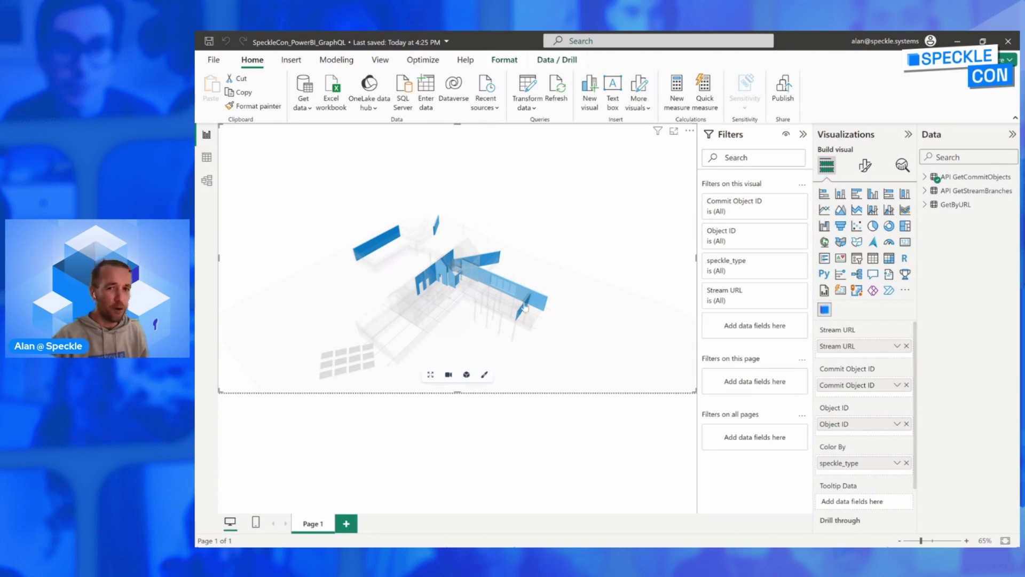
- Orbit the Speckle model to view the highlighted walls, then bring the Power Query Editor forward
drag(476, 315, 766, 276)
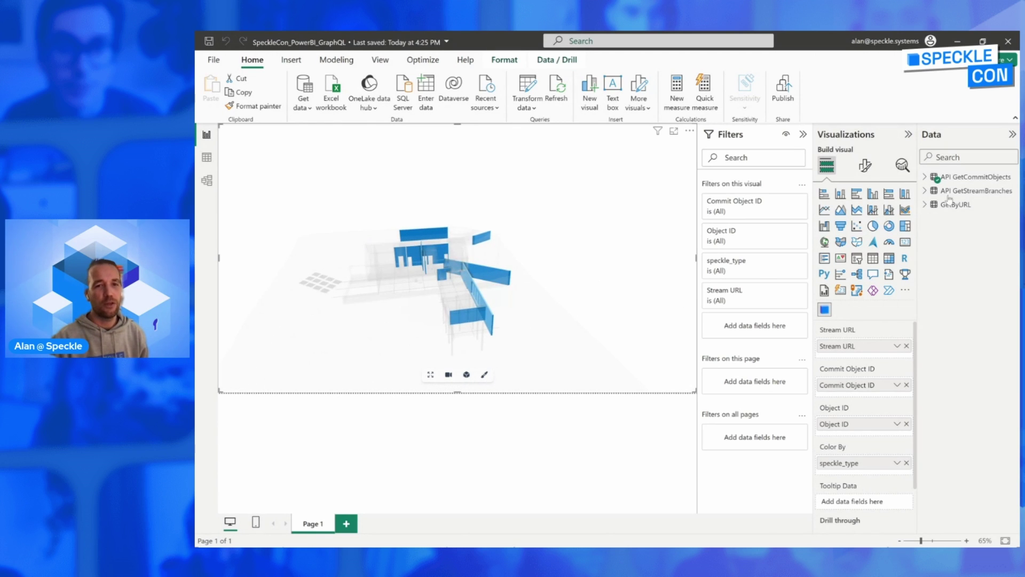
mouse_move(441, 546)
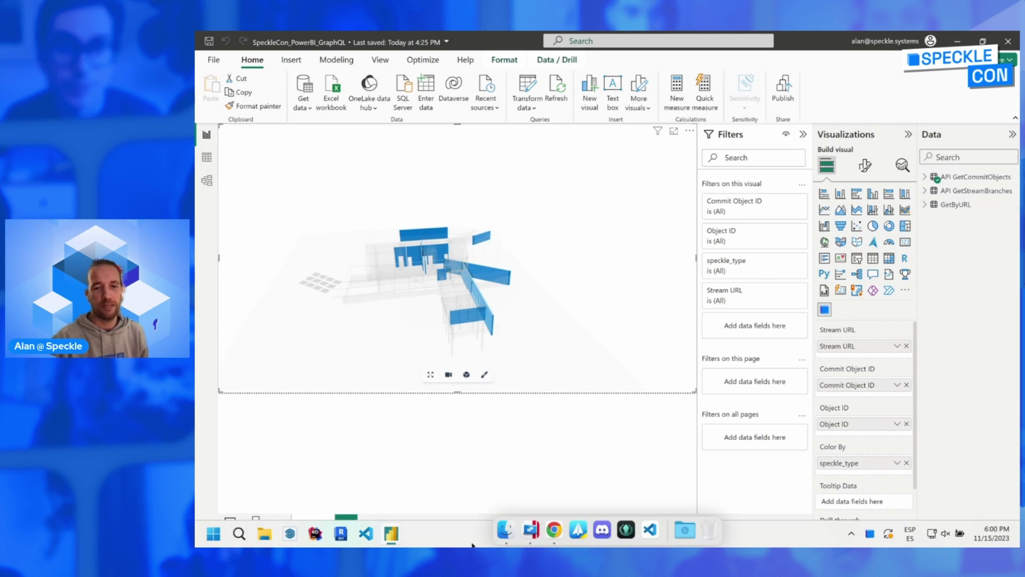
mouse_move(392, 535)
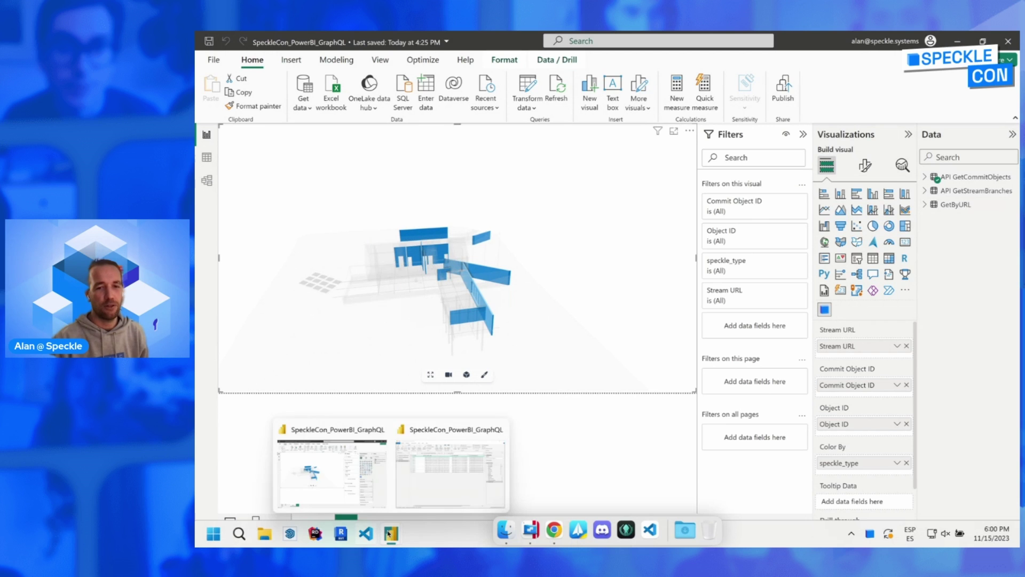
click(433, 499)
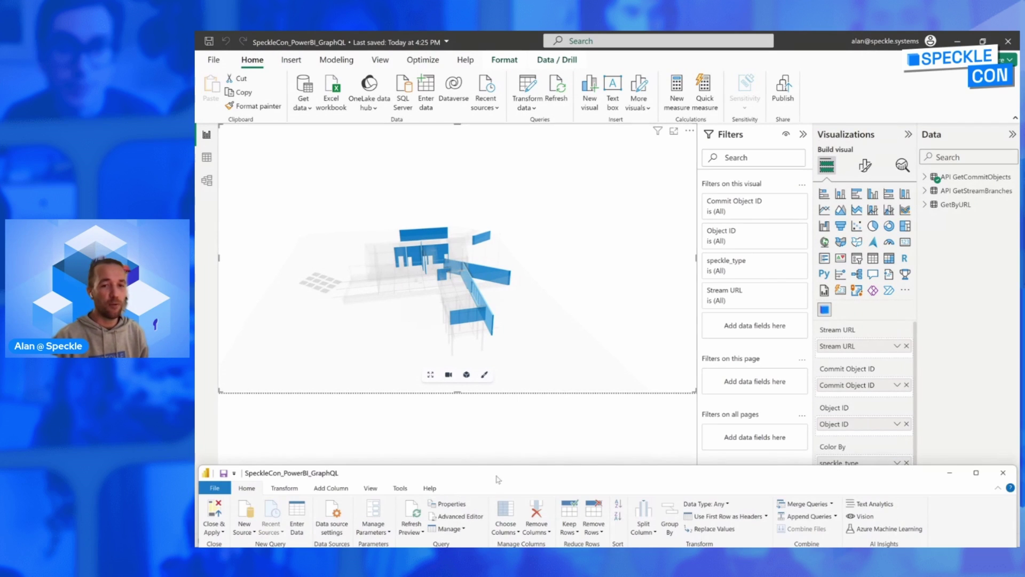
- Raise the query editor, check GetByURL's Filtered Rows and Kept First Rows steps, then return to API GetCommitObjects
drag(497, 479, 500, 162)
click(238, 290)
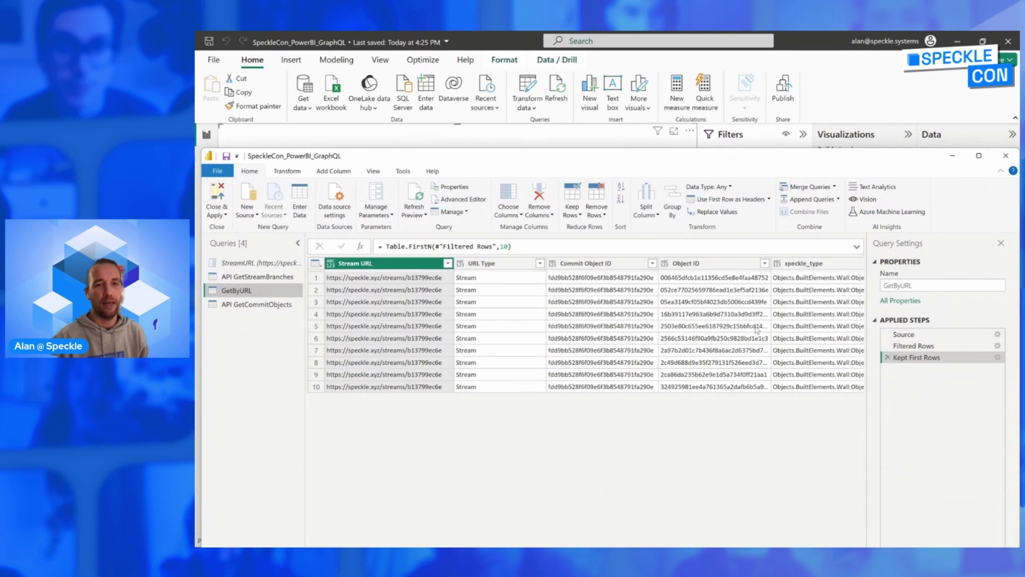
click(906, 347)
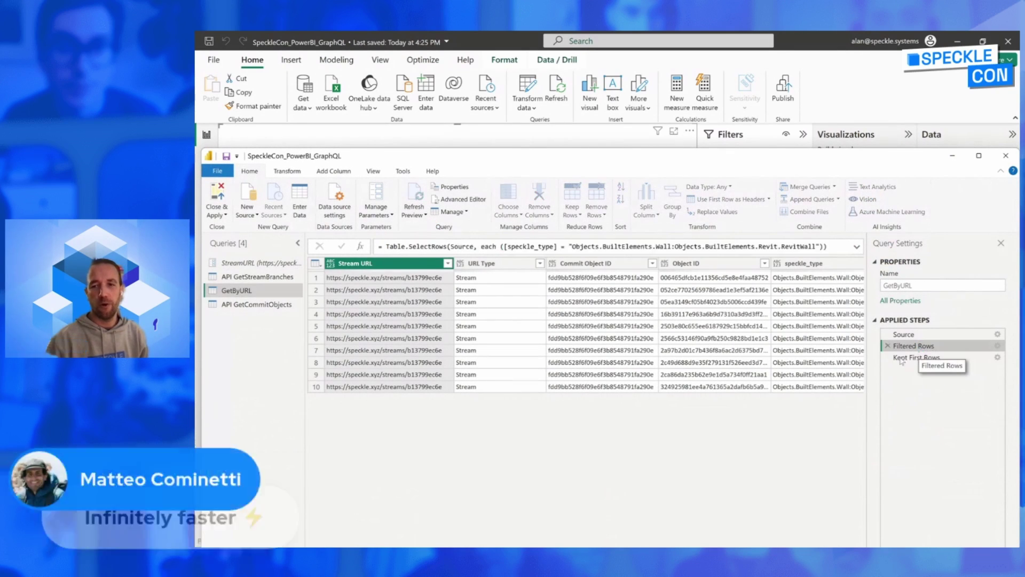
click(902, 358)
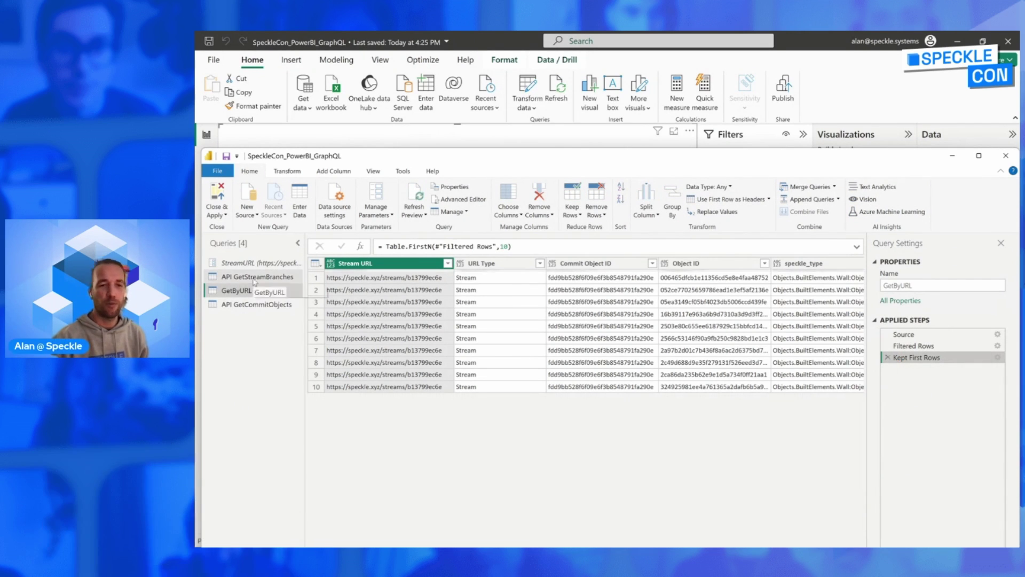
click(233, 305)
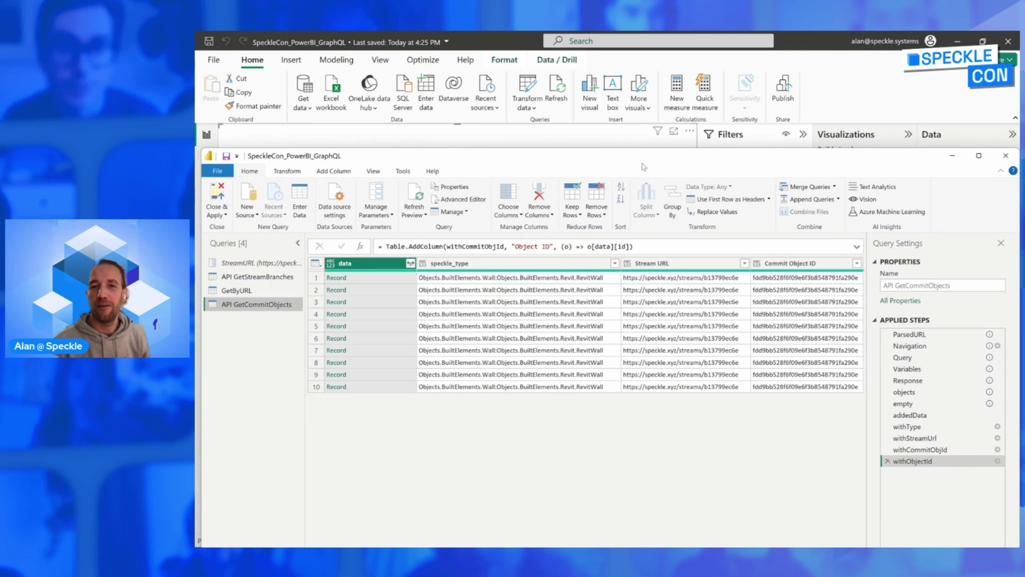
drag(644, 157, 648, 163)
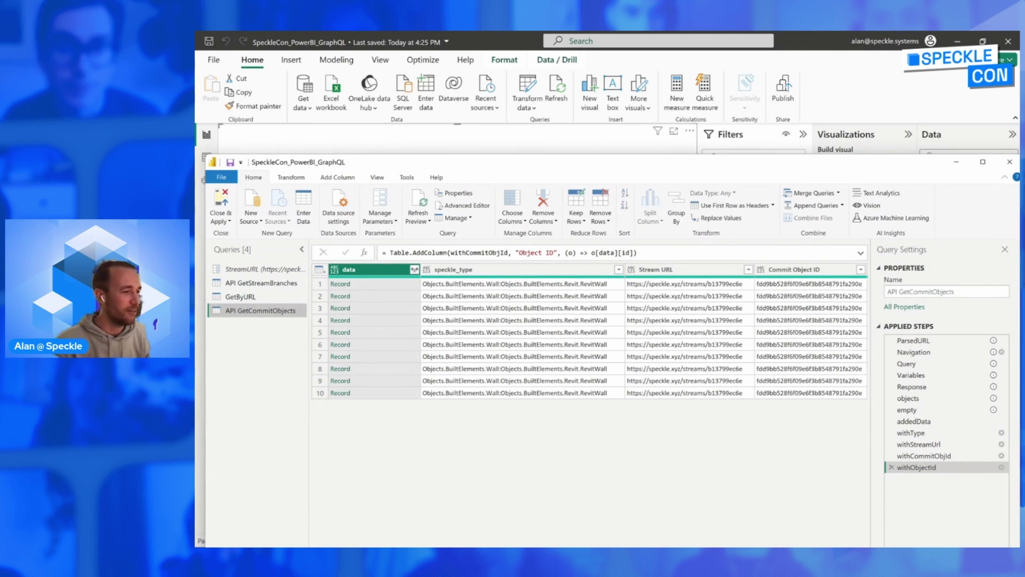